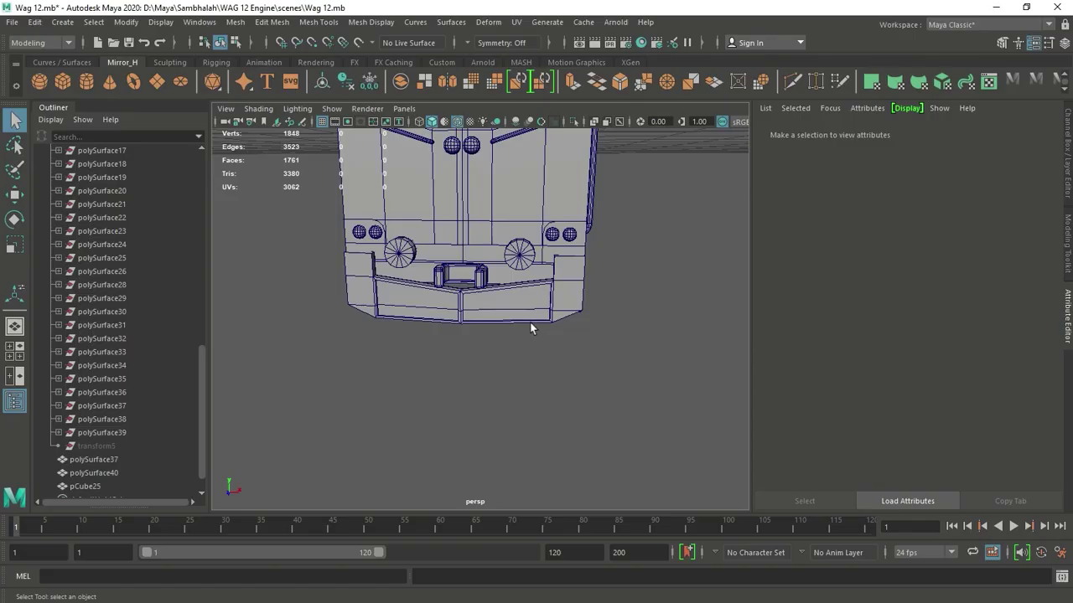
# - Orbit and zoom around the locomotive front to inspect the lower engine and bumper
pyautogui.press('w')
pyautogui.keyDown('alt'); pyautogui.moveTo(531, 328); pyautogui.dragTo(482, 357); pyautogui.keyUp('alt')
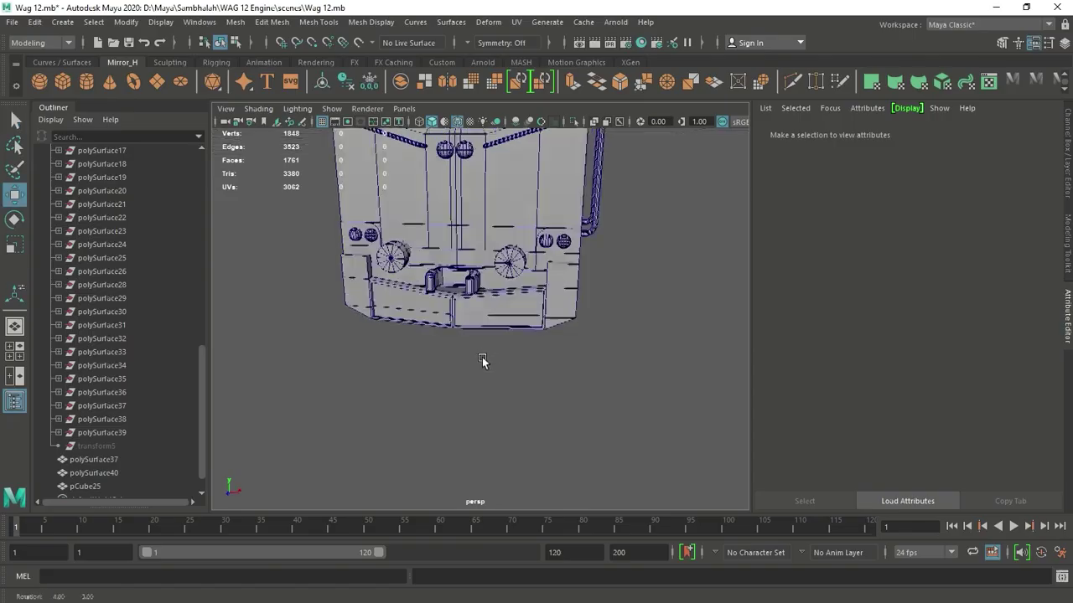
pyautogui.click(437, 122)
pyautogui.keyDown('alt'); pyautogui.moveTo(436, 304); pyautogui.dragTo(569, 404, button='right'); pyautogui.keyUp('alt')
pyautogui.click(569, 403)
pyautogui.press('f')
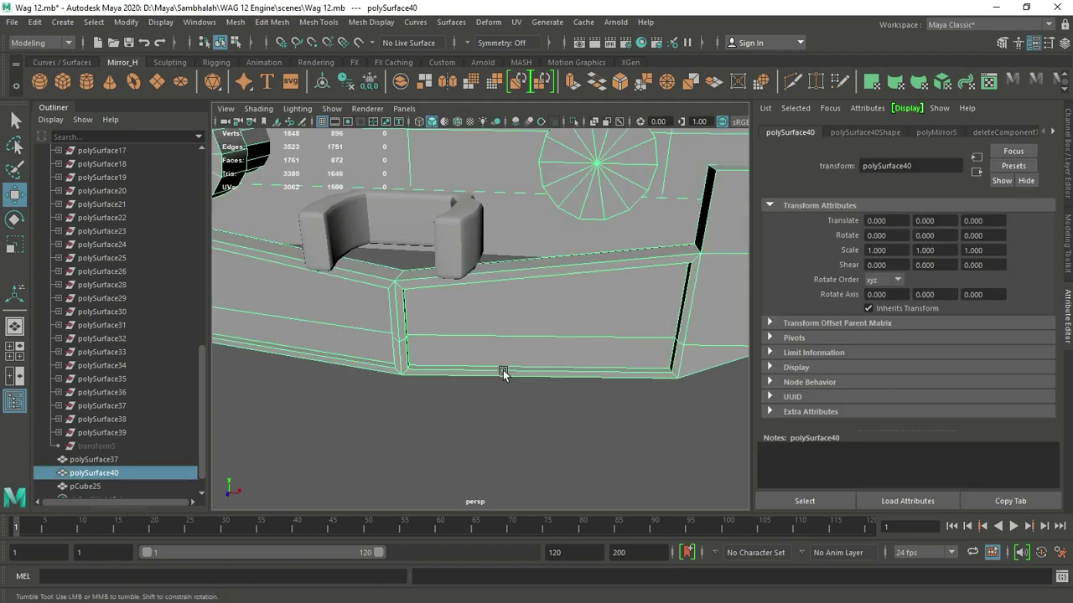
pyautogui.click(603, 407)
pyautogui.keyDown('alt'); pyautogui.moveTo(603, 407); pyautogui.dragTo(470, 384); pyautogui.keyUp('alt')
pyautogui.click(563, 346)
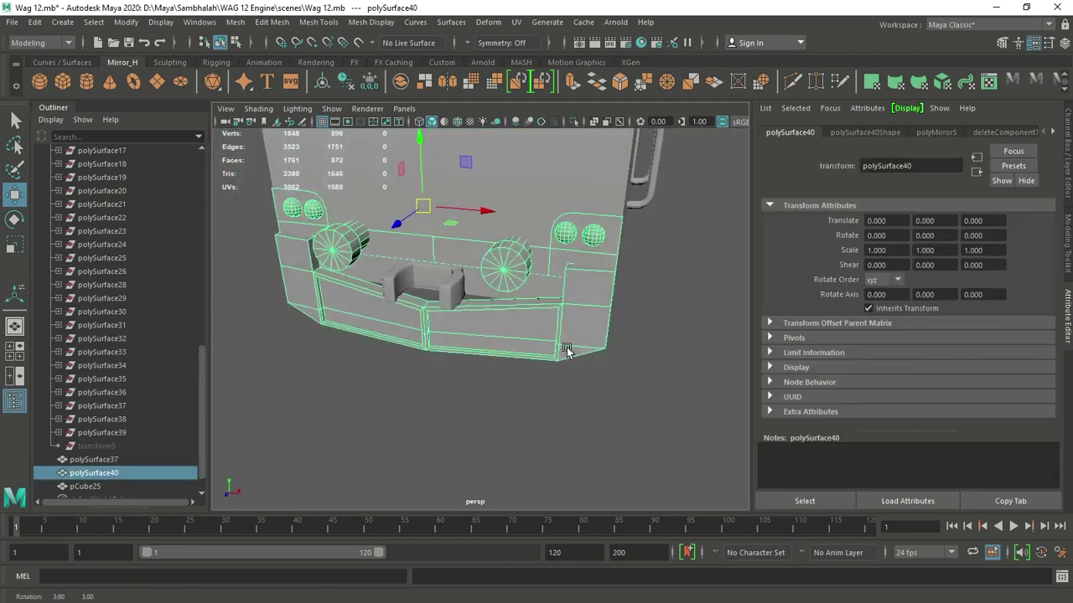
pyautogui.moveTo(567, 352)
pyautogui.keyDown('alt'); pyautogui.mouseDown()
pyautogui.moveTo(655, 355)
pyautogui.moveTo(452, 354)
pyautogui.moveTo(506, 320)
pyautogui.mouseUp(); pyautogui.keyUp('alt')
pyautogui.click(655, 356)
# - Select pCube1, maximize the front view over the reference image and enter edge mode
pyautogui.click(505, 320)
pyautogui.press('space')
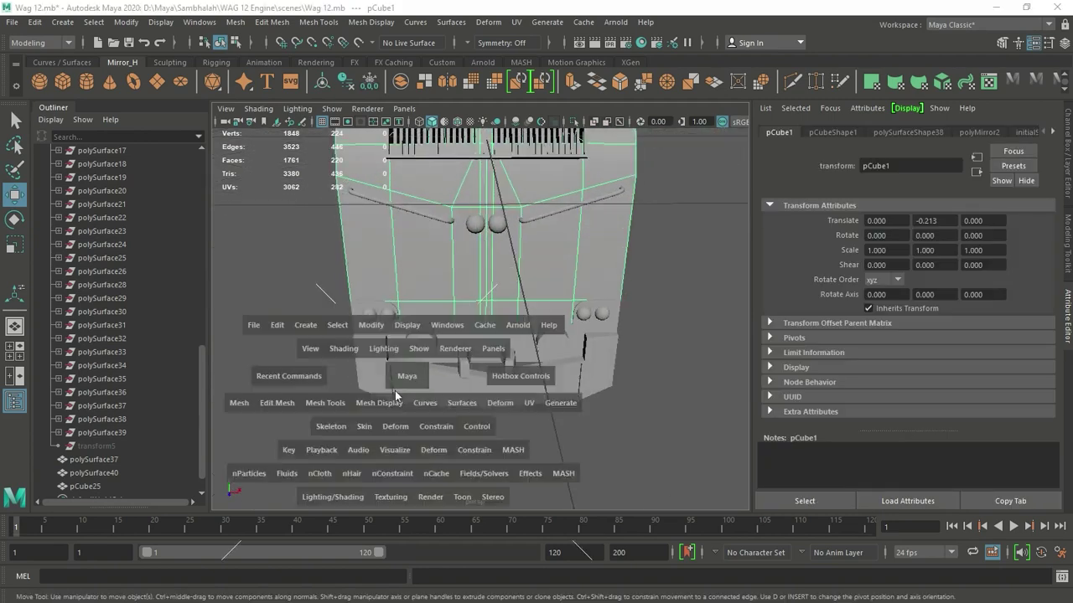
pyautogui.press('space')
pyautogui.scroll(4, 481, 319)
pyautogui.rightClick(482, 327)
# - Insert an edge loop around the cab front, then raise and scale it to match the reference
pyautogui.click(501, 334)
pyautogui.keyDown('ctrl'); pyautogui.rightClick(501, 334); pyautogui.keyUp('ctrl')
pyautogui.keyDown('ctrl'); pyautogui.moveTo(501, 334); pyautogui.dragTo(620, 432, button='right'); pyautogui.keyUp('ctrl')
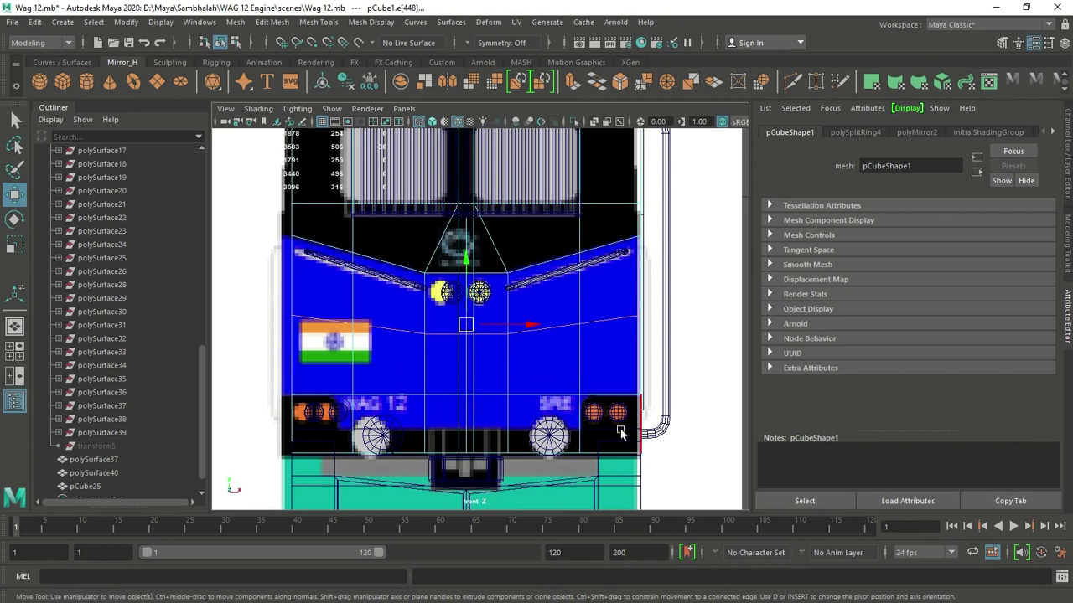
pyautogui.moveTo(468, 262); pyautogui.dragTo(471, 234)
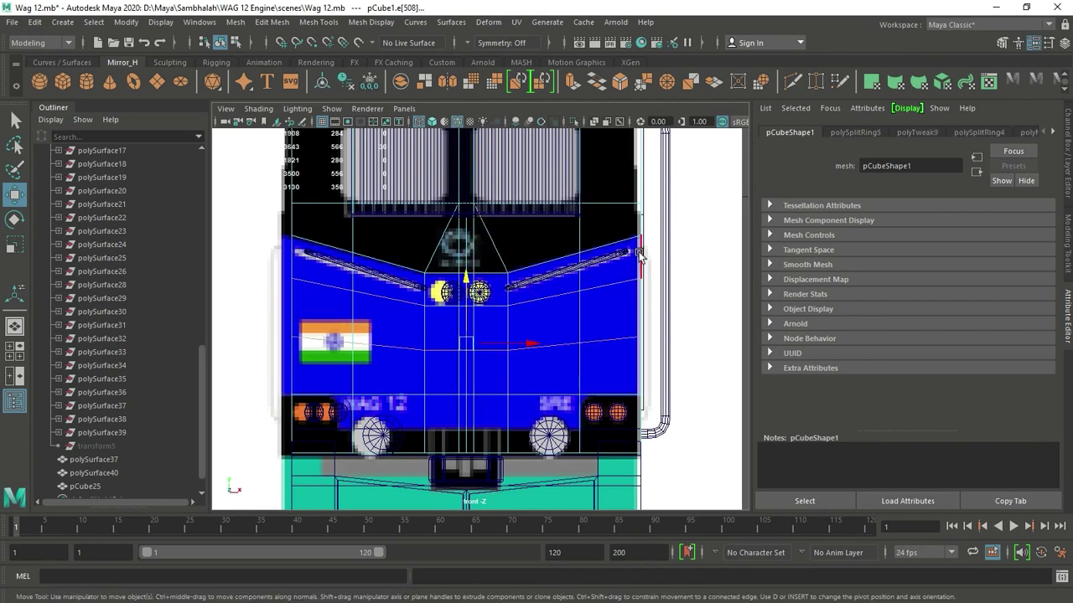
pyautogui.press('r')
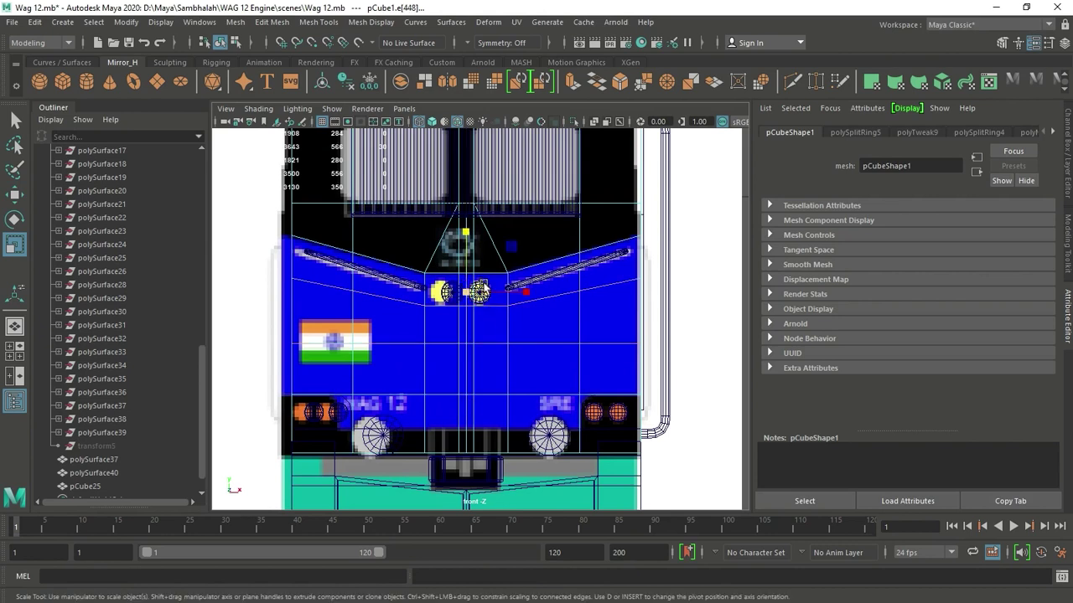
pyautogui.press('space')
pyautogui.press('space')
pyautogui.keyDown('alt'); pyautogui.moveTo(525, 274); pyautogui.dragTo(484, 243); pyautogui.keyUp('alt')
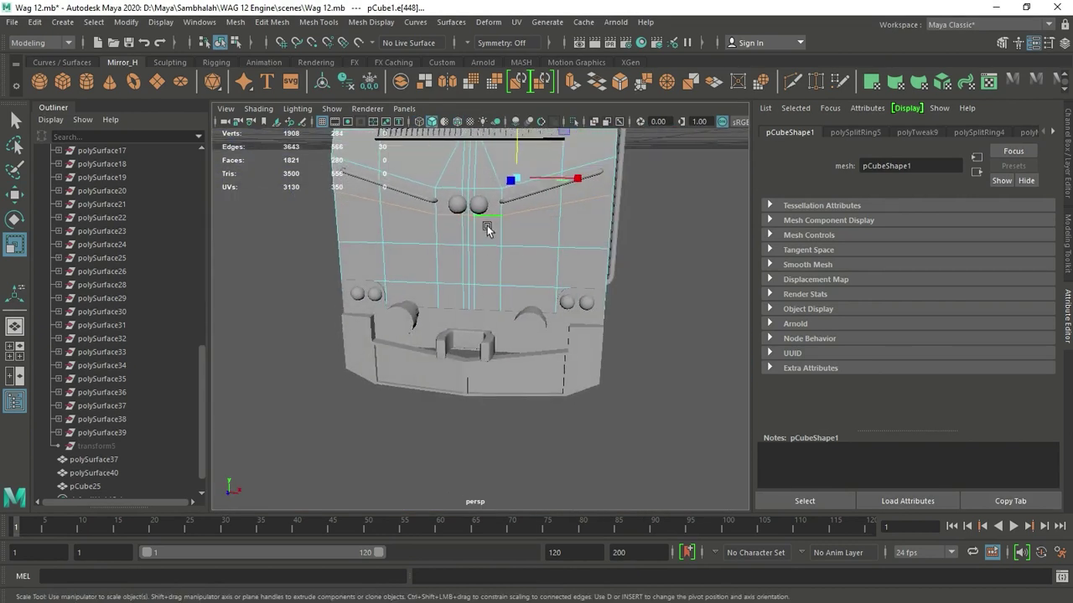
pyautogui.press('w')
pyautogui.scroll(2, 487, 226)
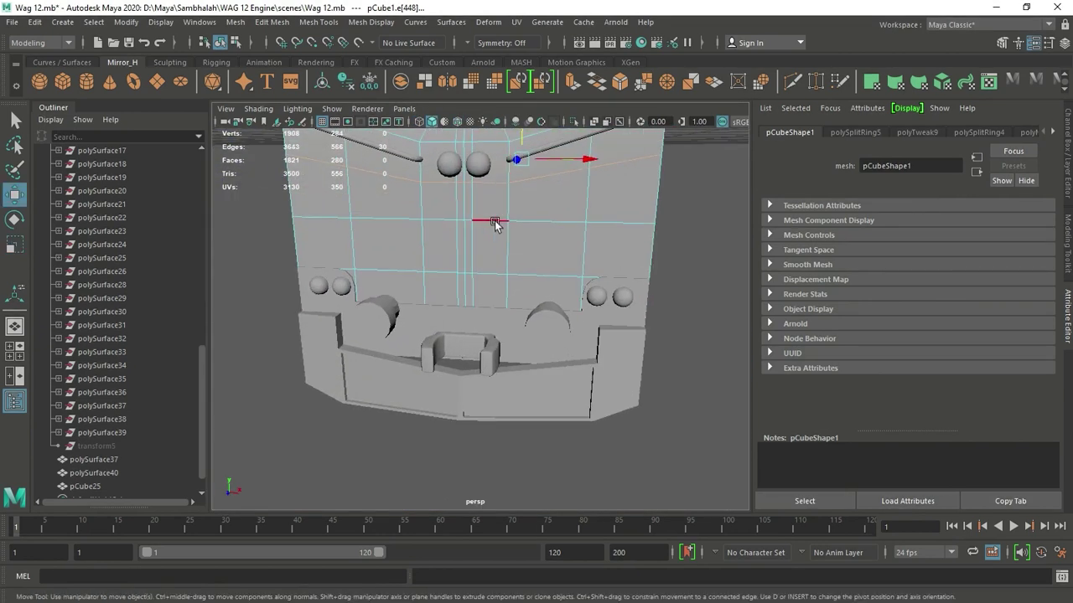
# - Add another edge loop across the cab front in the maximized front view
pyautogui.press('space')
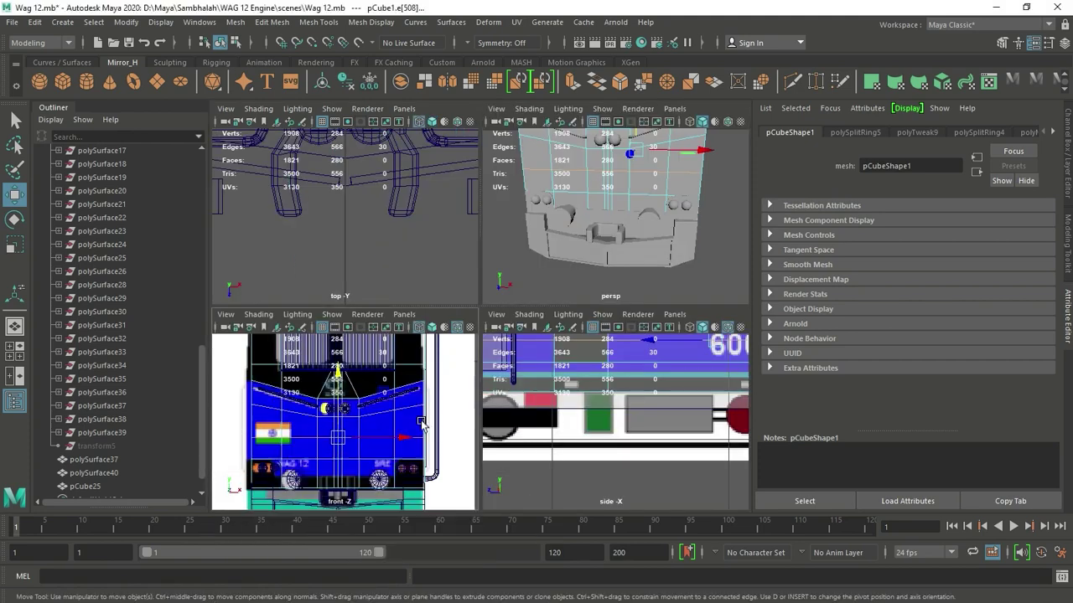
pyautogui.press('space')
pyautogui.keyDown('shift'); pyautogui.moveTo(523, 356); pyautogui.dragTo(536, 402, button='right'); pyautogui.keyUp('shift')
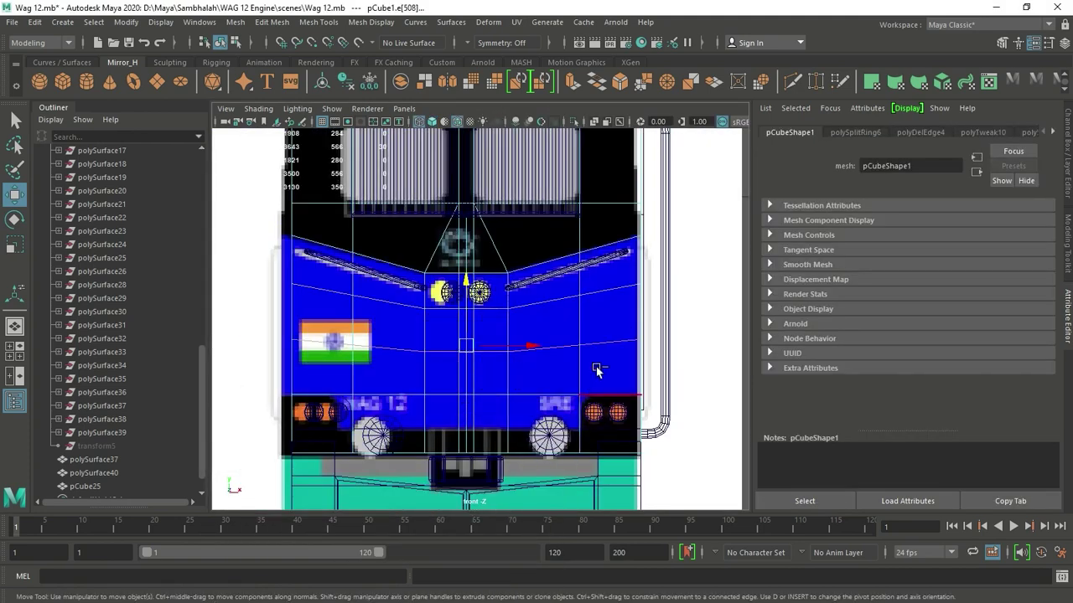
pyautogui.press('space')
pyautogui.press('space')
pyautogui.moveTo(493, 209); pyautogui.dragTo(488, 244, button='right')
# - Select a cab front face and the edge loop across the front, then clear the selection
pyautogui.scroll(-3, 488, 243)
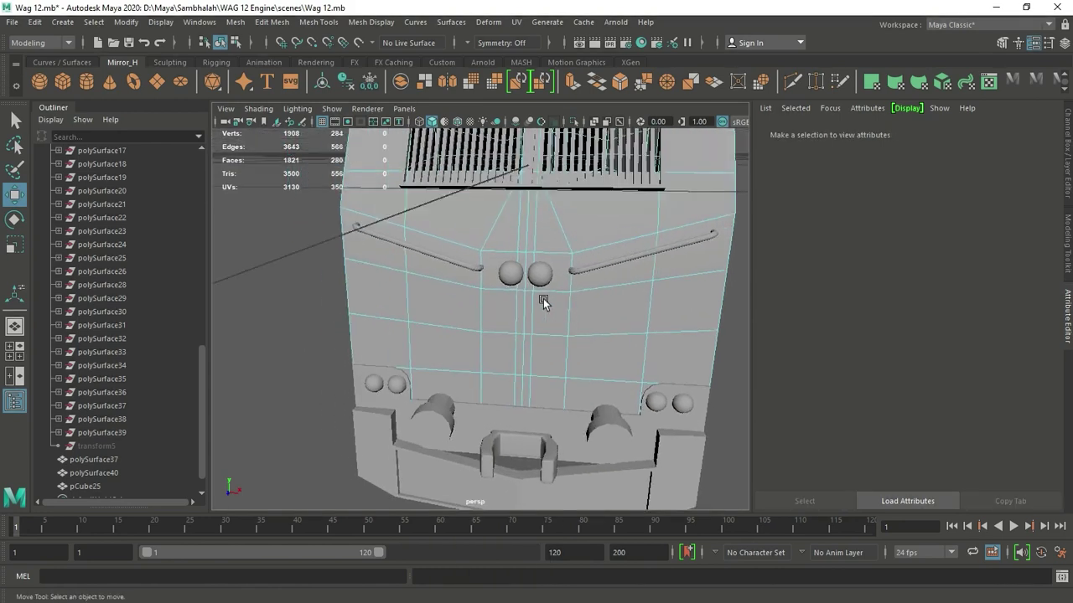
pyautogui.click(499, 277)
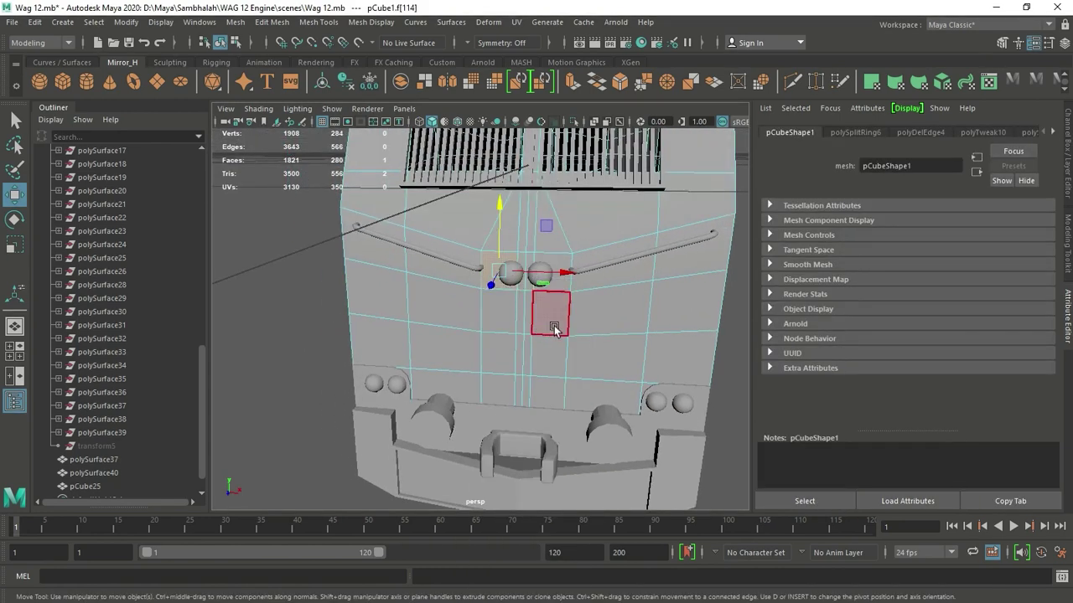
pyautogui.press('F10')
pyautogui.doubleClick(553, 327)
pyautogui.scroll(3, 595, 317)
pyautogui.scroll(3, 579, 302)
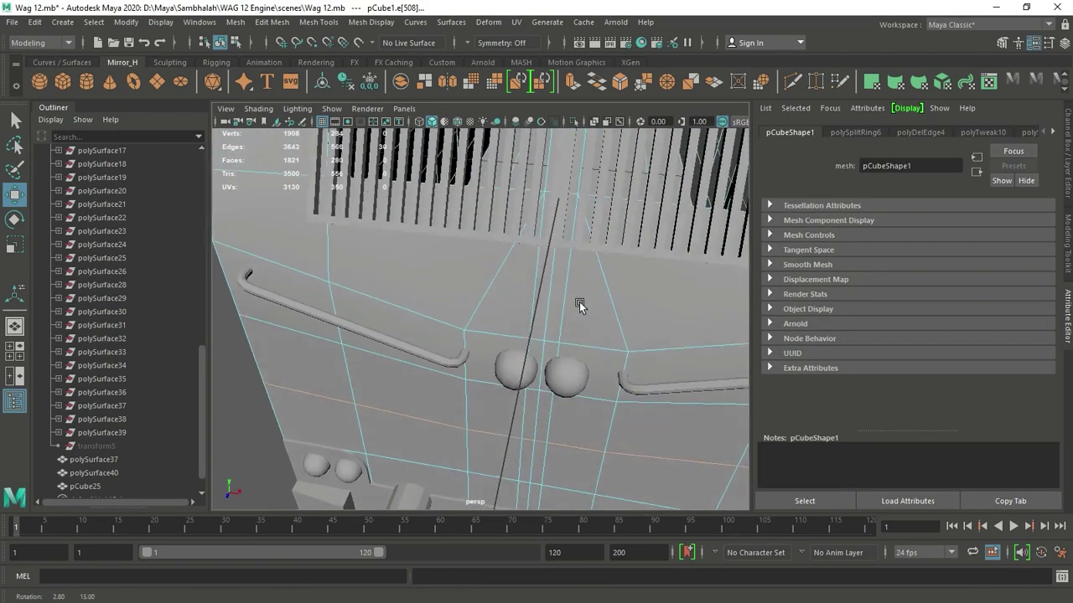
pyautogui.scroll(2, 579, 301)
pyautogui.click(591, 318)
# - Isolate the cab body and orbit to face its two front window openings
pyautogui.moveTo(591, 317); pyautogui.dragTo(596, 340, button='right')
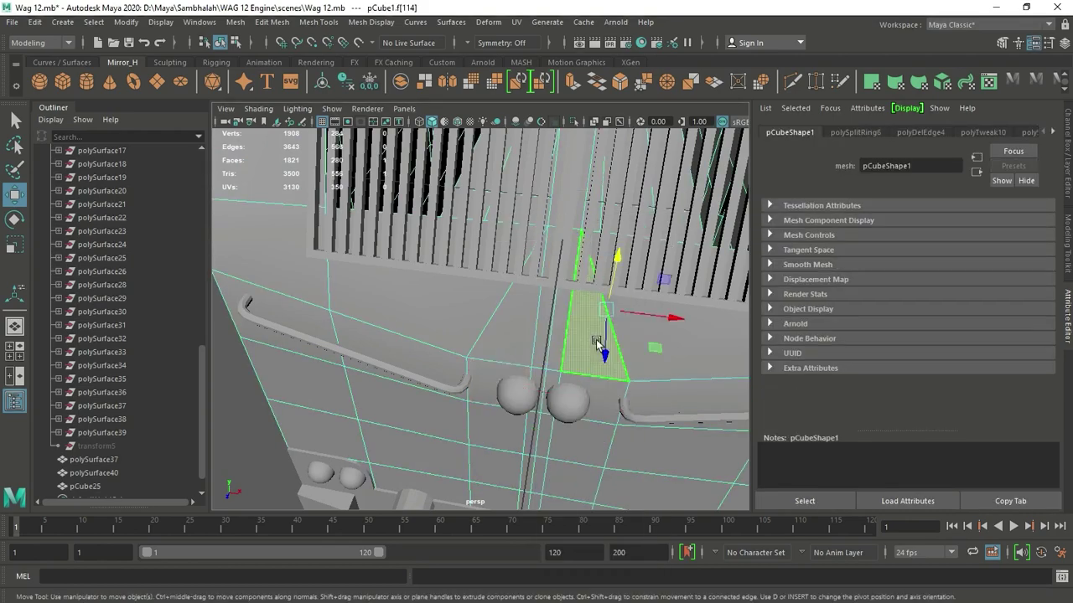
pyautogui.click(526, 165)
pyautogui.click(573, 123)
pyautogui.scroll(-5, 503, 293)
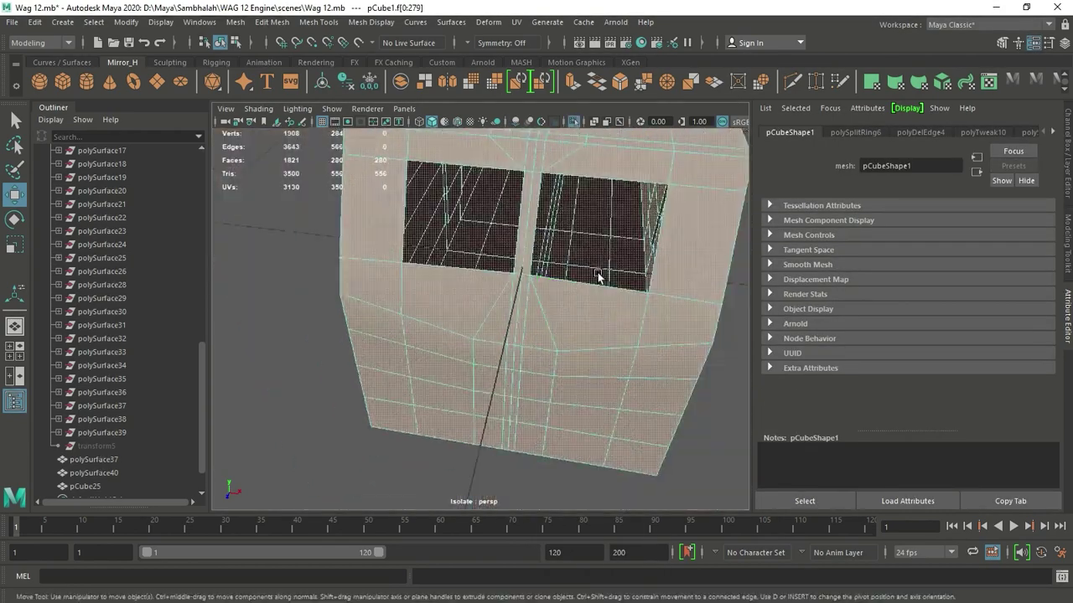
pyautogui.moveTo(443, 435)
pyautogui.keyDown('alt'); pyautogui.mouseDown()
pyautogui.moveTo(594, 310)
pyautogui.moveTo(542, 336)
pyautogui.mouseUp(); pyautogui.keyUp('alt')
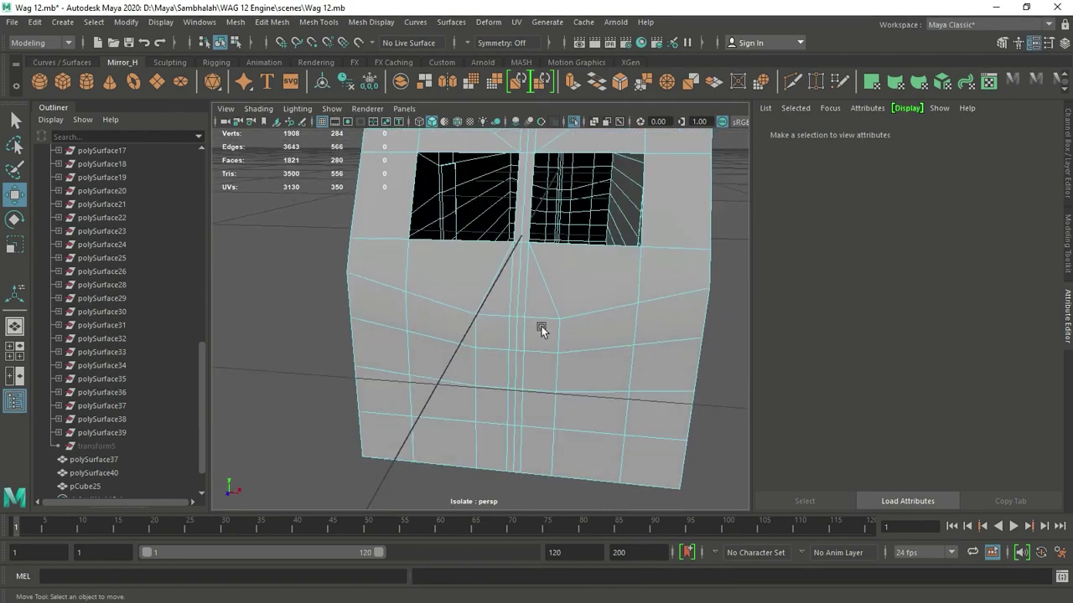
pyautogui.keyDown('shift'); pyautogui.moveTo(541, 336); pyautogui.dragTo(542, 336, button='right'); pyautogui.keyUp('shift')
# - Target Weld stray vertices on the cab front and bottom edge onto their neighbours
pyautogui.moveTo(542, 333); pyautogui.dragTo(499, 332)
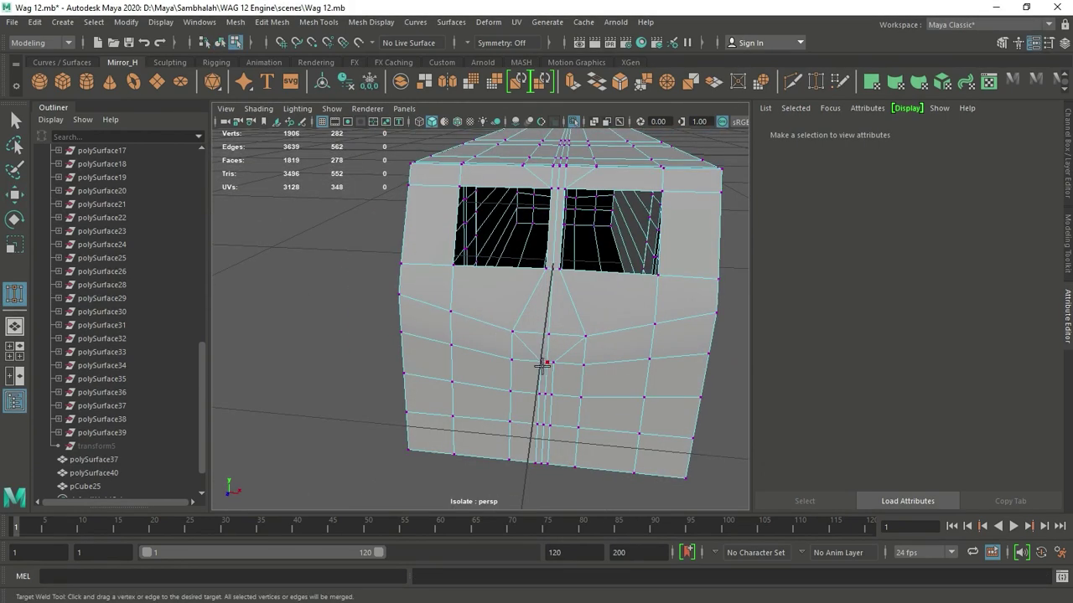
pyautogui.moveTo(553, 363); pyautogui.dragTo(588, 363)
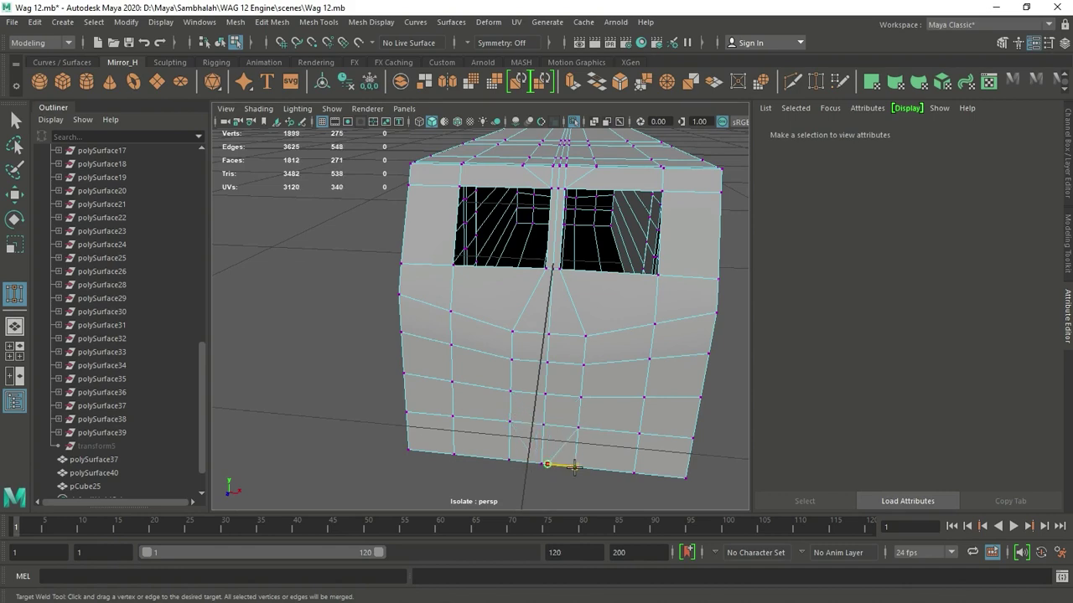
pyautogui.moveTo(574, 467); pyautogui.dragTo(575, 467)
pyautogui.keyDown('alt'); pyautogui.moveTo(579, 444); pyautogui.dragTo(537, 359); pyautogui.keyUp('alt')
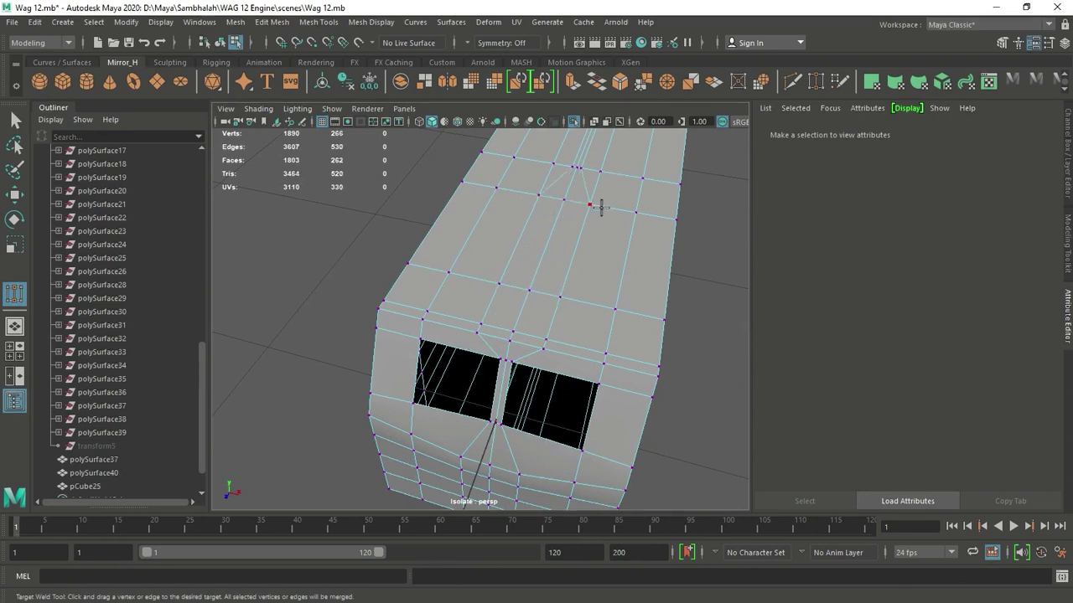
pyautogui.scroll(2, 600, 207)
pyautogui.scroll(-2, 603, 208)
pyautogui.moveTo(564, 229)
pyautogui.keyDown('alt'); pyautogui.mouseDown()
pyautogui.moveTo(611, 257)
pyautogui.moveTo(468, 230)
pyautogui.mouseUp(); pyautogui.keyUp('alt')
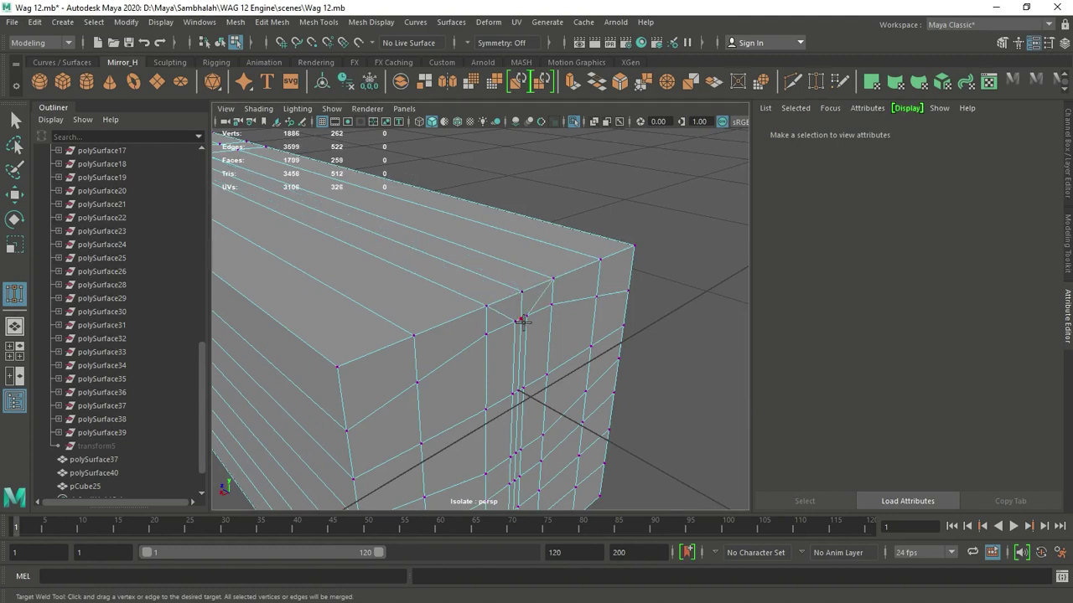
# - Weld the redundant vertices at the cab corner and along the long sides, reaching 1864 vertices
pyautogui.moveTo(530, 317)
pyautogui.keyDown('alt'); pyautogui.mouseDown()
pyautogui.moveTo(491, 240)
pyautogui.moveTo(401, 205)
pyautogui.mouseUp(); pyautogui.keyUp('alt')
pyautogui.moveTo(401, 205); pyautogui.dragTo(370, 212)
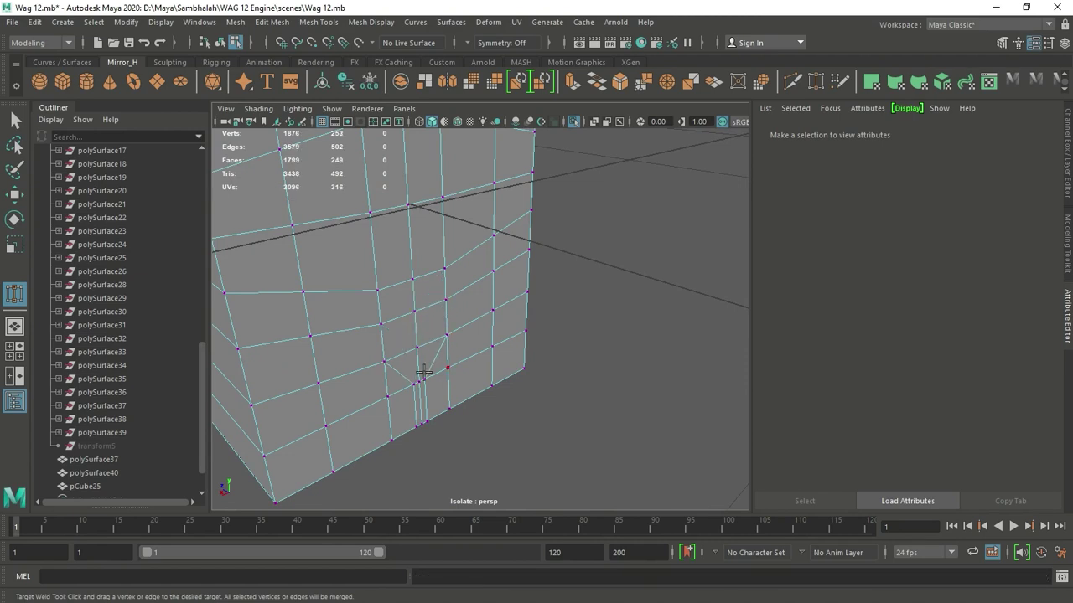
pyautogui.moveTo(454, 384)
pyautogui.keyDown('alt'); pyautogui.mouseDown()
pyautogui.moveTo(358, 249)
pyautogui.moveTo(400, 259)
pyautogui.mouseUp(); pyautogui.keyUp('alt')
pyautogui.moveTo(400, 259)
pyautogui.keyDown('alt'); pyautogui.mouseDown()
pyautogui.moveTo(562, 401)
pyautogui.moveTo(550, 348)
pyautogui.moveTo(493, 254)
pyautogui.moveTo(486, 317)
pyautogui.moveTo(437, 291)
pyautogui.mouseUp(); pyautogui.keyUp('alt')
pyautogui.press('w')
pyautogui.moveTo(438, 291); pyautogui.dragTo(466, 283)
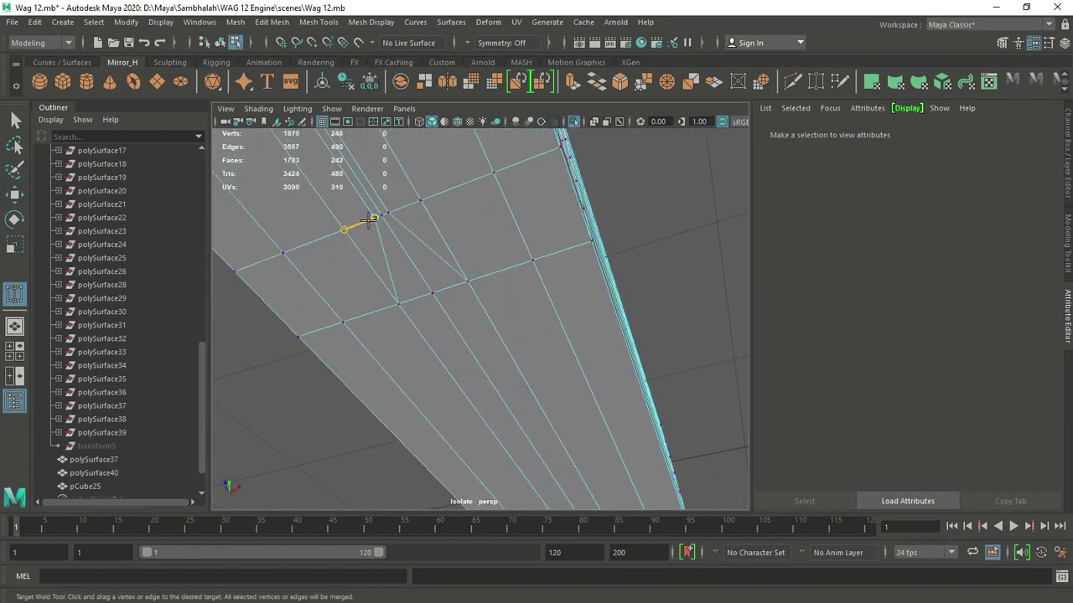
pyautogui.keyDown('alt'); pyautogui.moveTo(396, 209); pyautogui.dragTo(590, 387); pyautogui.keyUp('alt')
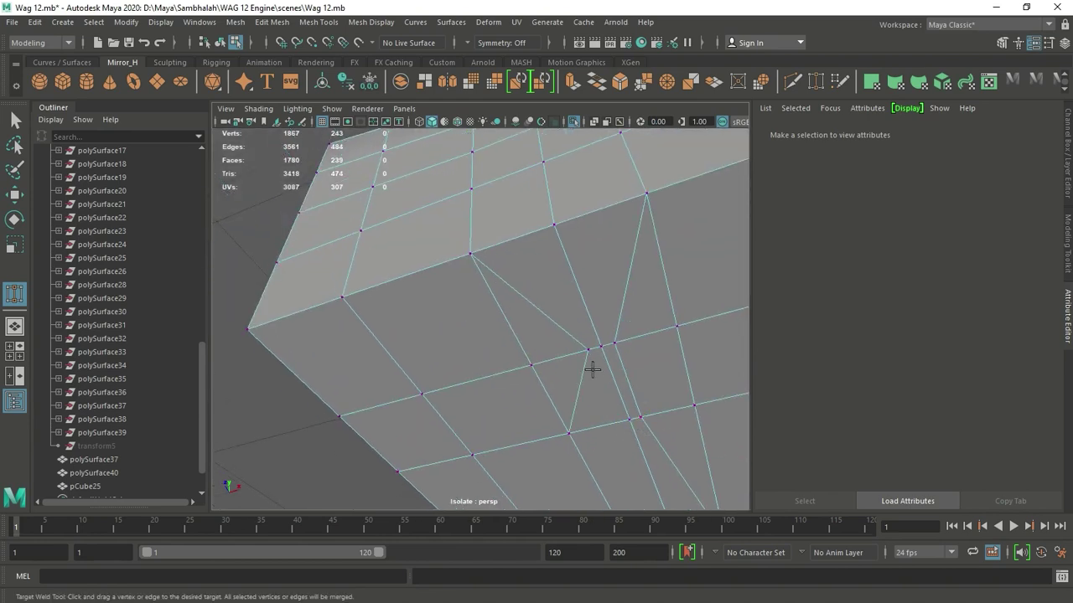
pyautogui.moveTo(680, 331); pyautogui.dragTo(607, 344)
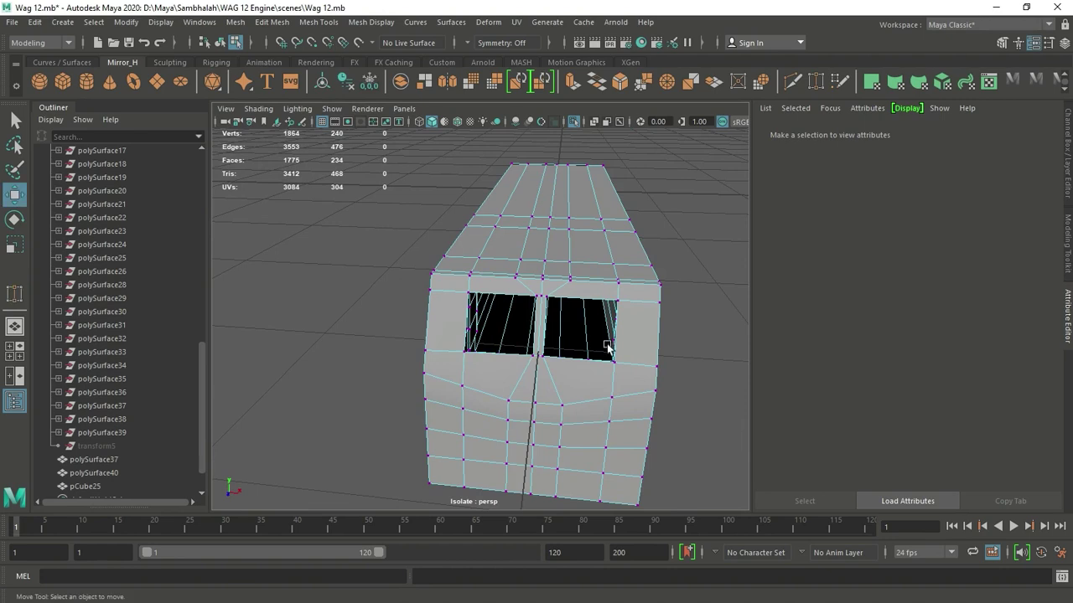
pyautogui.moveTo(567, 220); pyautogui.dragTo(638, 199, button='right')
pyautogui.press('space')
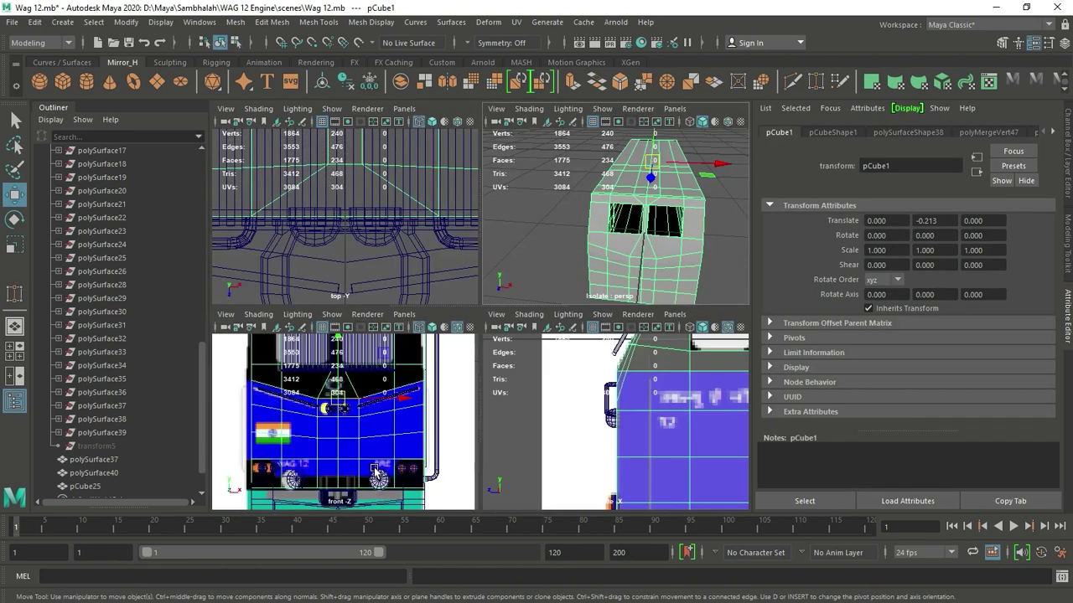
pyautogui.press('space')
pyautogui.rightClick(486, 332)
pyautogui.click(486, 318)
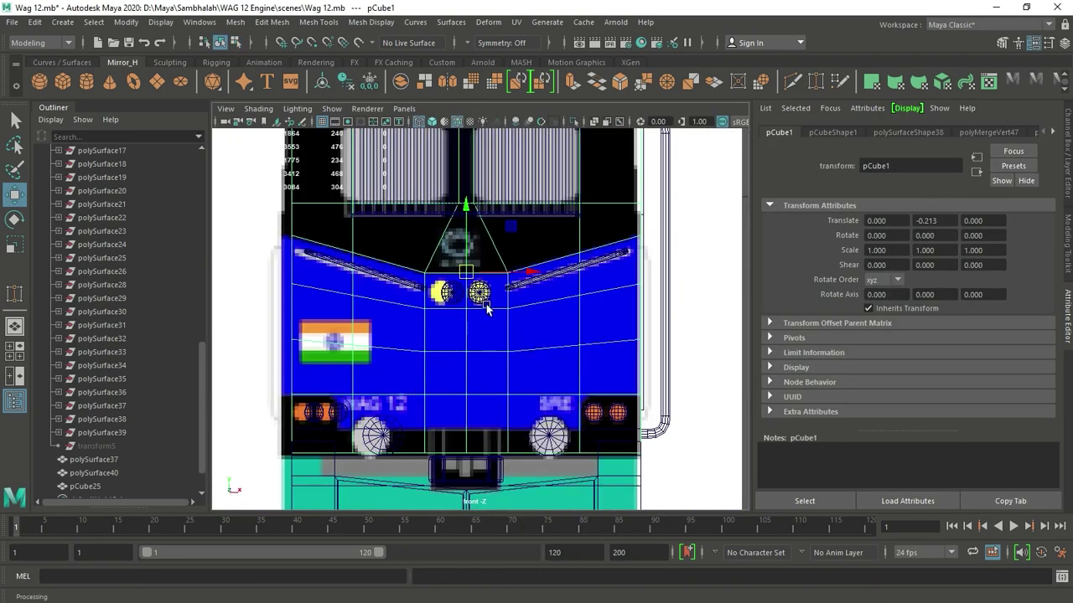
pyautogui.click(494, 315)
pyautogui.rightClick(491, 322)
pyautogui.click(482, 294)
pyautogui.moveTo(490, 285); pyautogui.dragTo(490, 338, button='right')
pyautogui.click(448, 337)
pyautogui.keyDown('shift'); pyautogui.click(567, 256); pyautogui.keyUp('shift')
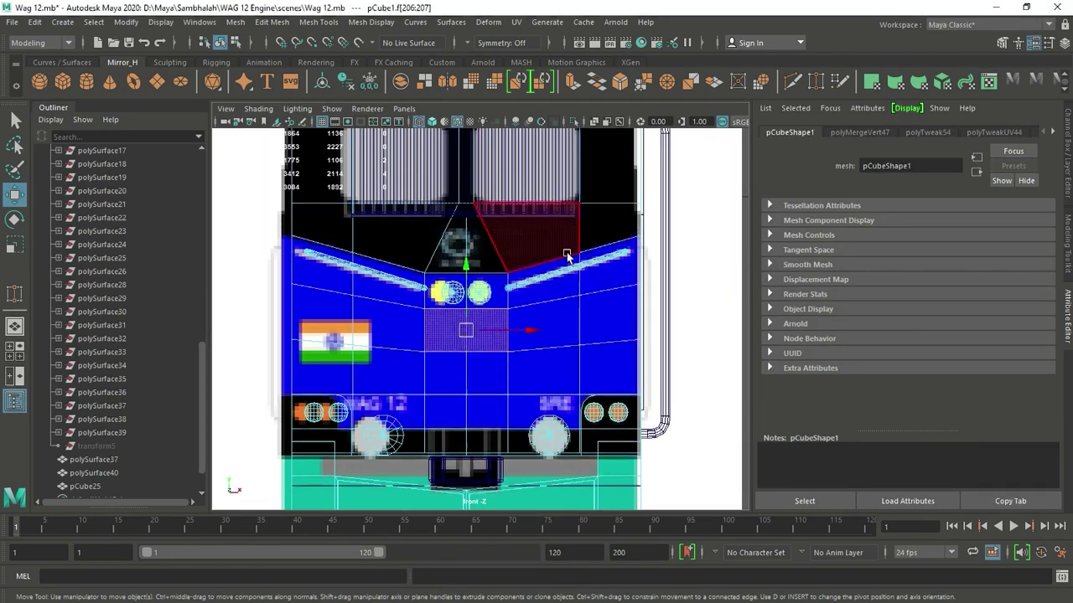
pyautogui.press('space')
pyautogui.press('space')
pyautogui.moveTo(577, 310); pyautogui.dragTo(577, 191, button='right')
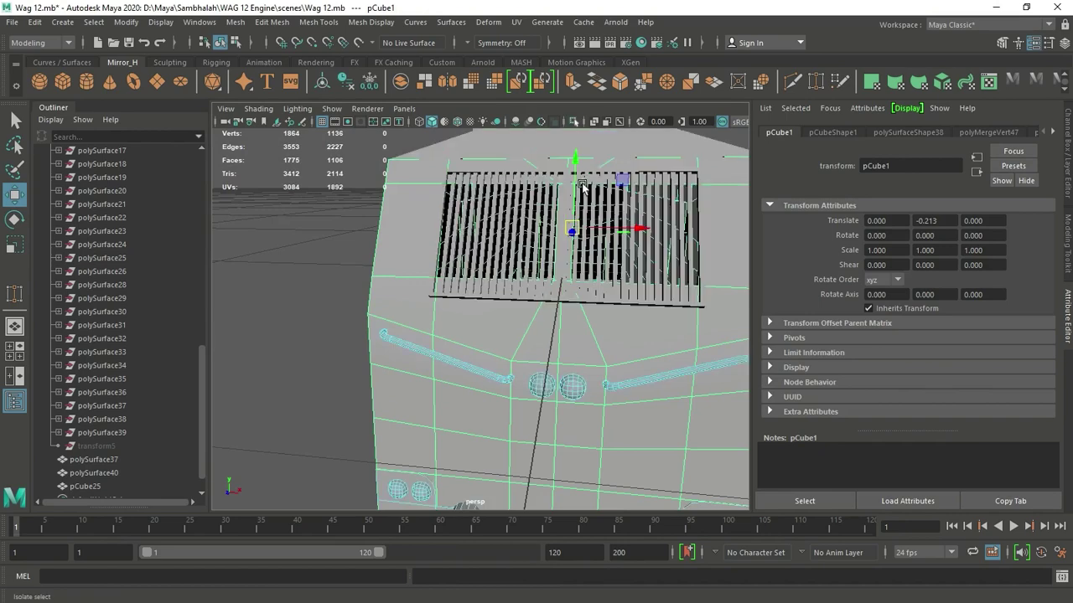
pyautogui.hotkey('ctrl', '1')
pyautogui.moveTo(661, 356)
pyautogui.keyDown('alt'); pyautogui.mouseDown()
pyautogui.moveTo(539, 378)
pyautogui.moveTo(446, 355)
pyautogui.moveTo(581, 467)
pyautogui.moveTo(545, 424)
pyautogui.mouseUp(); pyautogui.keyUp('alt')
pyautogui.click(445, 355)
pyautogui.scroll(3, 449, 372)
pyautogui.scroll(3, 466, 375)
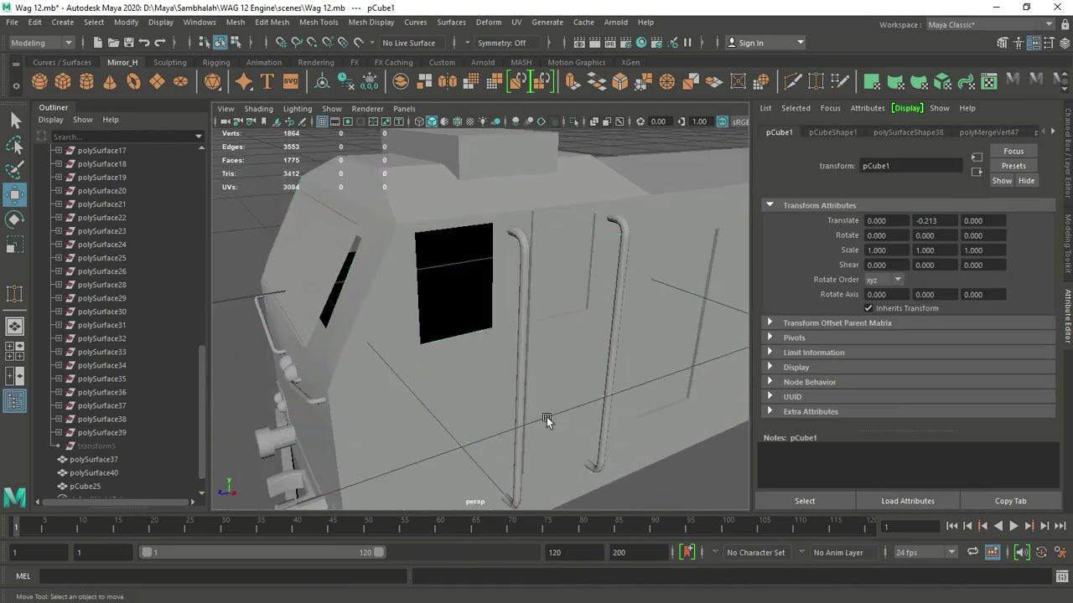
pyautogui.moveTo(466, 249); pyautogui.dragTo(467, 193, button='right')
pyautogui.click(453, 332)
# - Bridge the selected window hole border edges on the cab body
pyautogui.keyDown('shift'); pyautogui.rightClick(497, 262); pyautogui.keyUp('shift')
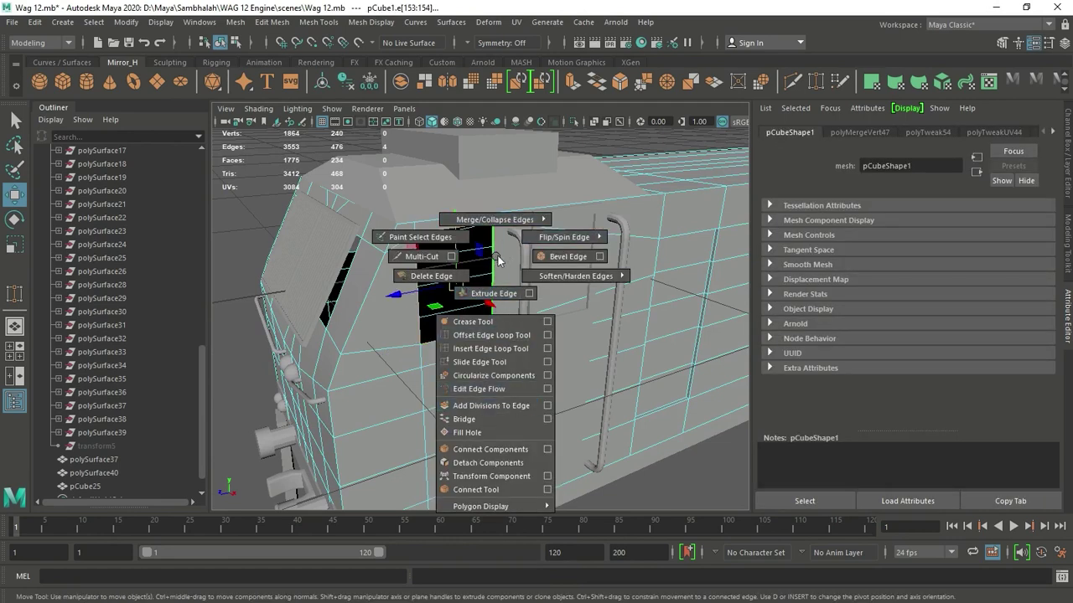
pyautogui.click(494, 423)
pyautogui.keyDown('alt'); pyautogui.moveTo(478, 343); pyautogui.dragTo(575, 292); pyautogui.keyUp('alt')
pyautogui.moveTo(575, 292); pyautogui.dragTo(599, 248, button='right')
# - Fill the remaining window holes on the isolated cab body, raising it to 1778 faces
pyautogui.click(573, 120)
pyautogui.press('f')
pyautogui.moveTo(567, 216); pyautogui.dragTo(570, 183, button='right')
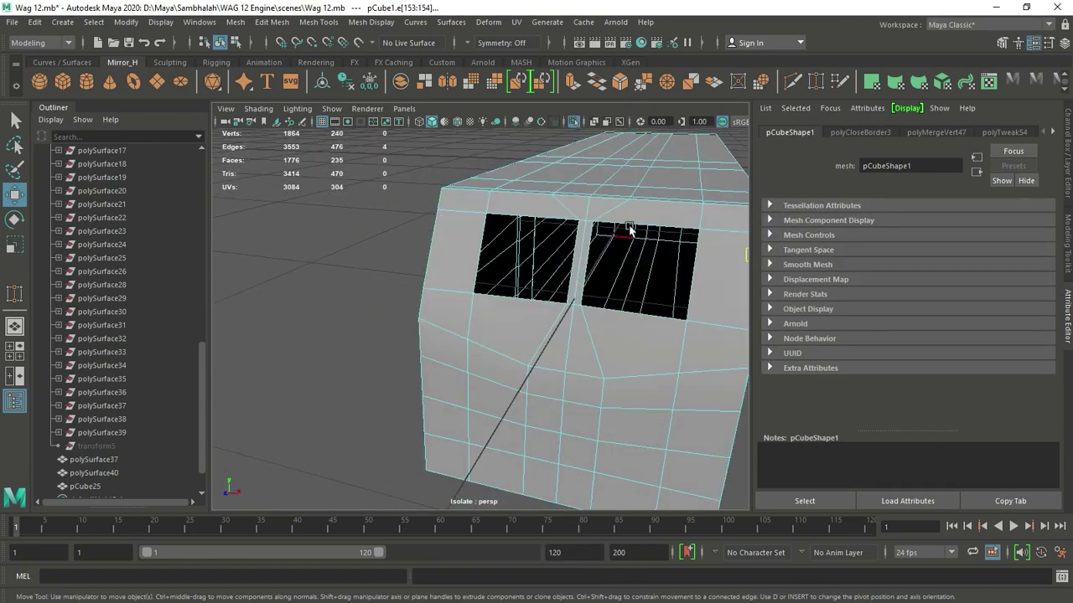
pyautogui.press('g')
pyautogui.click(506, 218)
pyautogui.press('g')
pyautogui.press('F8')
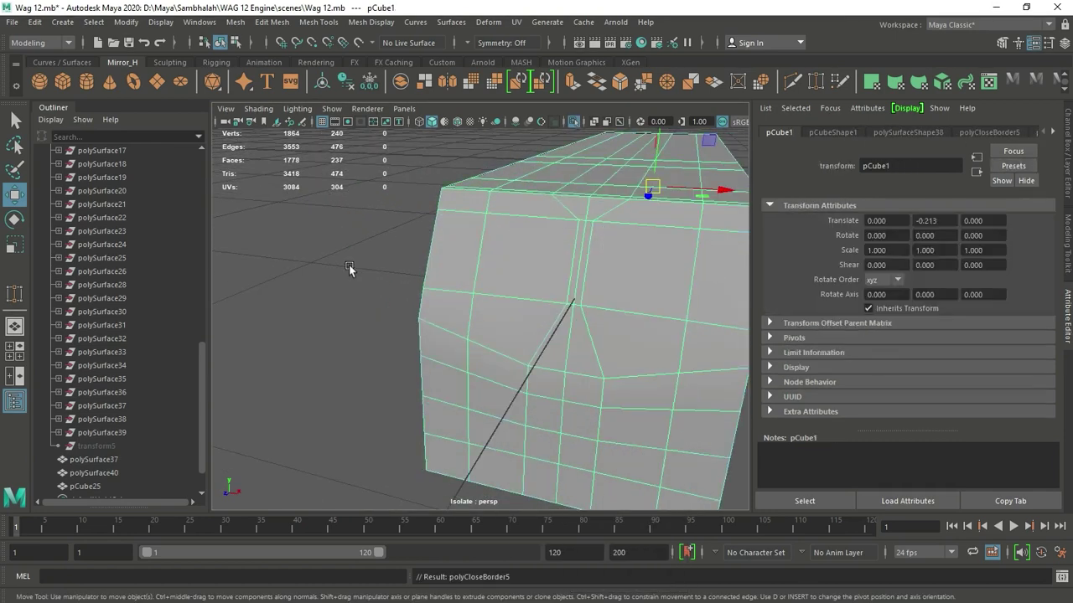
pyautogui.scroll(5, 496, 340)
pyautogui.scroll(-5, 495, 341)
pyautogui.click(425, 350)
pyautogui.moveTo(446, 355)
pyautogui.keyDown('alt'); pyautogui.mouseDown()
pyautogui.moveTo(407, 330)
pyautogui.moveTo(411, 317)
pyautogui.mouseUp(); pyautogui.keyUp('alt')
# - Bring back the full train and pan the side view toward the cab window
pyautogui.press('space')
pyautogui.press('space')
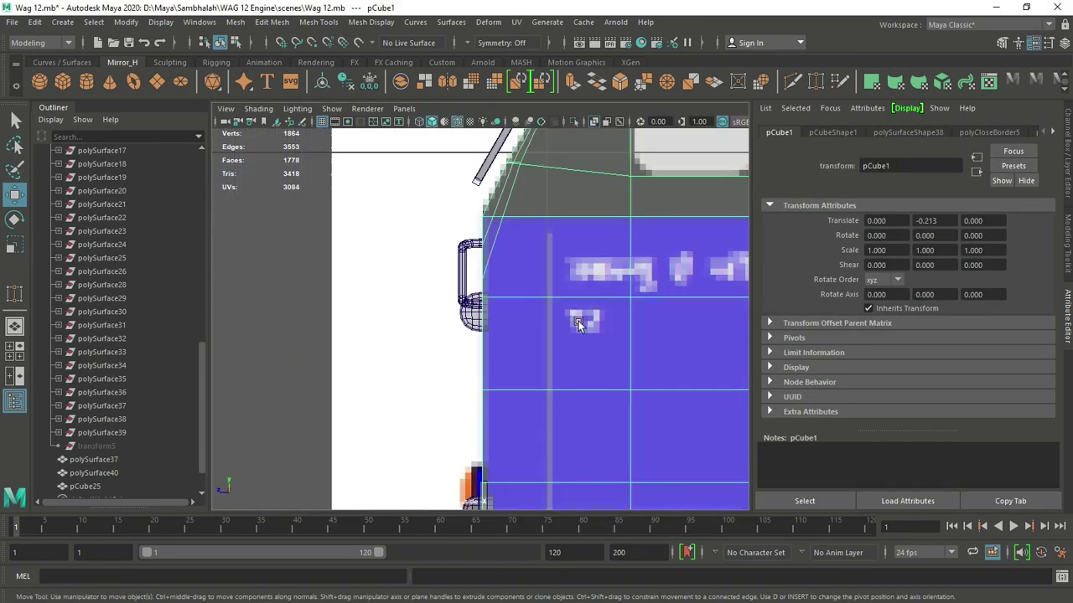
pyautogui.scroll(-3, 578, 325)
pyautogui.scroll(-3, 532, 427)
pyautogui.press('space')
pyautogui.press('space')
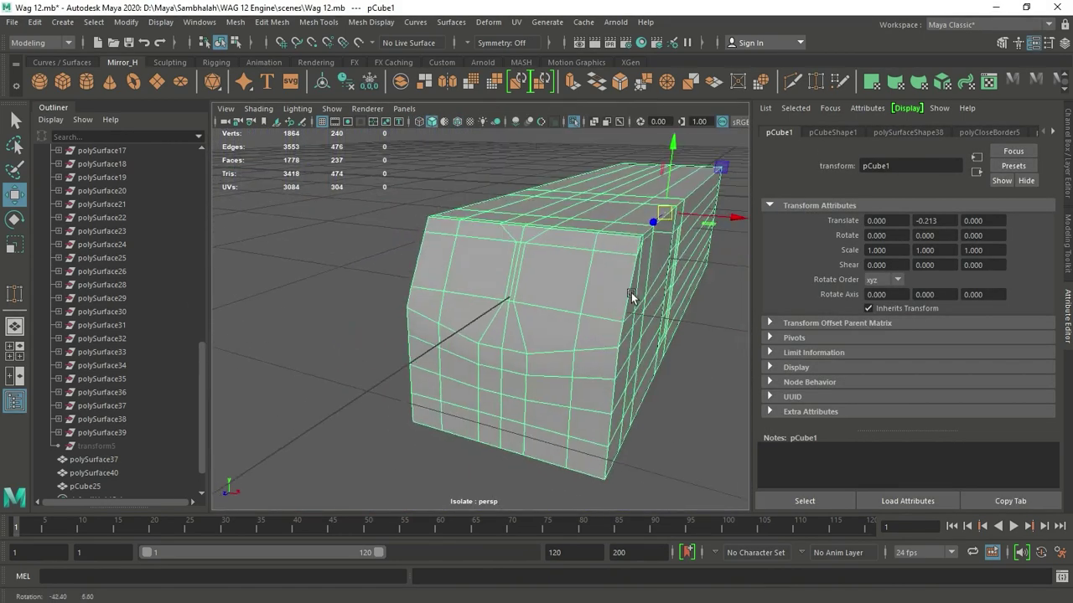
pyautogui.click(573, 122)
pyautogui.keyDown('alt'); pyautogui.moveTo(646, 416); pyautogui.dragTo(520, 386); pyautogui.keyUp('alt')
pyautogui.press('space')
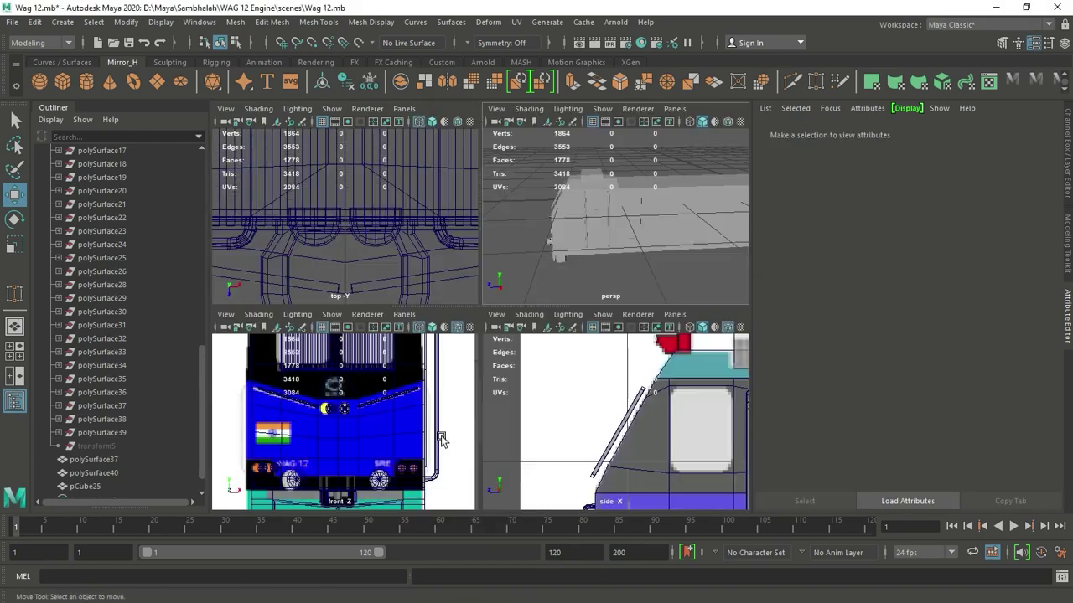
pyautogui.press('space')
pyautogui.keyDown('alt'); pyautogui.moveTo(575, 373); pyautogui.dragTo(466, 456, button='middle'); pyautogui.keyUp('alt')
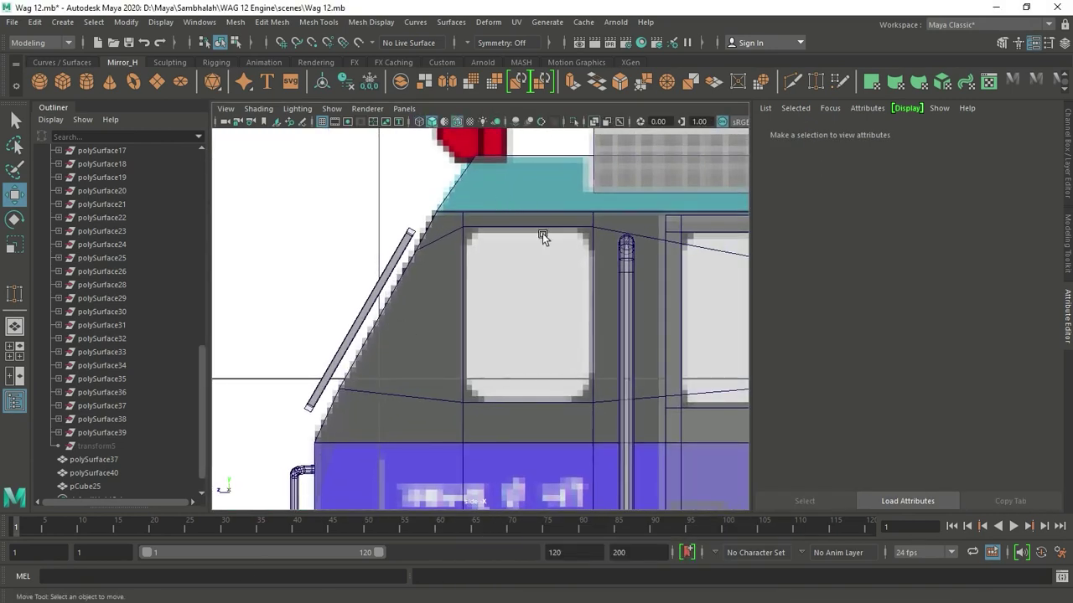
# - Create a polygon plane and rotate it upright (Z -90) to face the cab side
pyautogui.keyDown('alt'); pyautogui.moveTo(543, 237); pyautogui.dragTo(442, 192, button='middle'); pyautogui.keyUp('alt')
pyautogui.click(156, 84)
pyautogui.press('f')
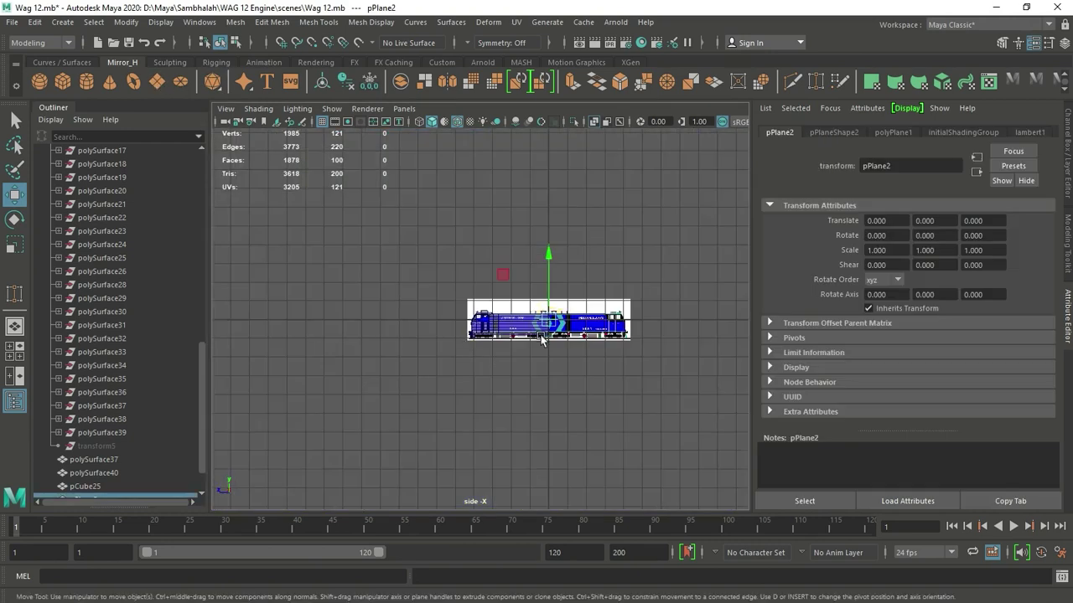
pyautogui.scroll(5, 254, 321)
pyautogui.keyDown('alt'); pyautogui.moveTo(254, 321); pyautogui.dragTo(314, 321, button='middle'); pyautogui.keyUp('alt')
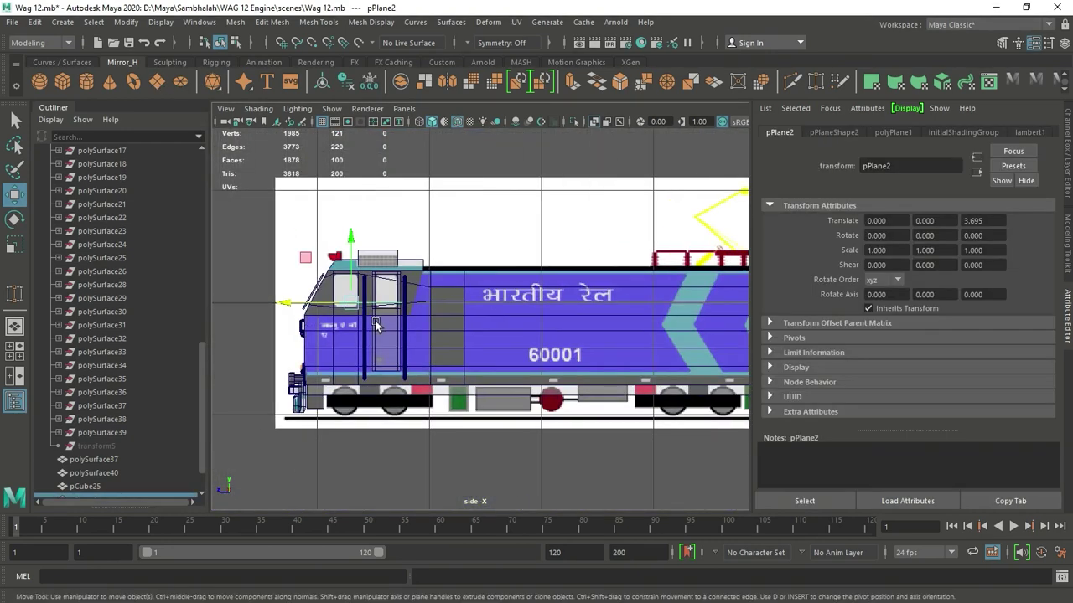
pyautogui.press('e')
pyautogui.moveTo(335, 285)
pyautogui.mouseDown()
pyautogui.moveTo(346, 356)
pyautogui.moveTo(306, 351)
pyautogui.mouseUp()
# - Move the plane onto the first cab side window
pyautogui.press('r')
pyautogui.press('w')
pyautogui.scroll(4, 486, 313)
pyautogui.scroll(4, 469, 299)
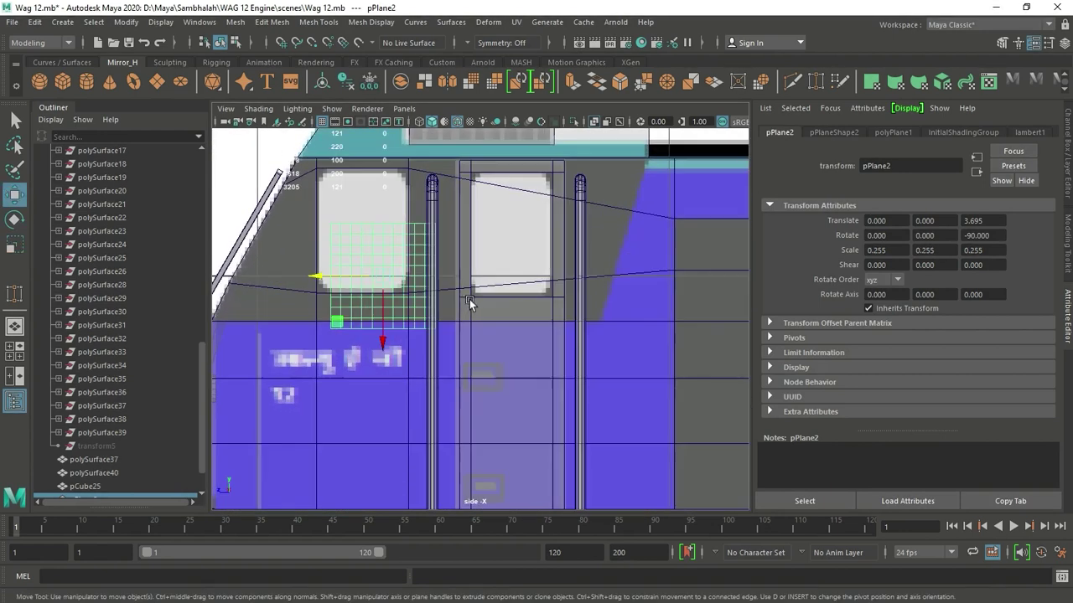
pyautogui.hotkey('ctrl', 'a')
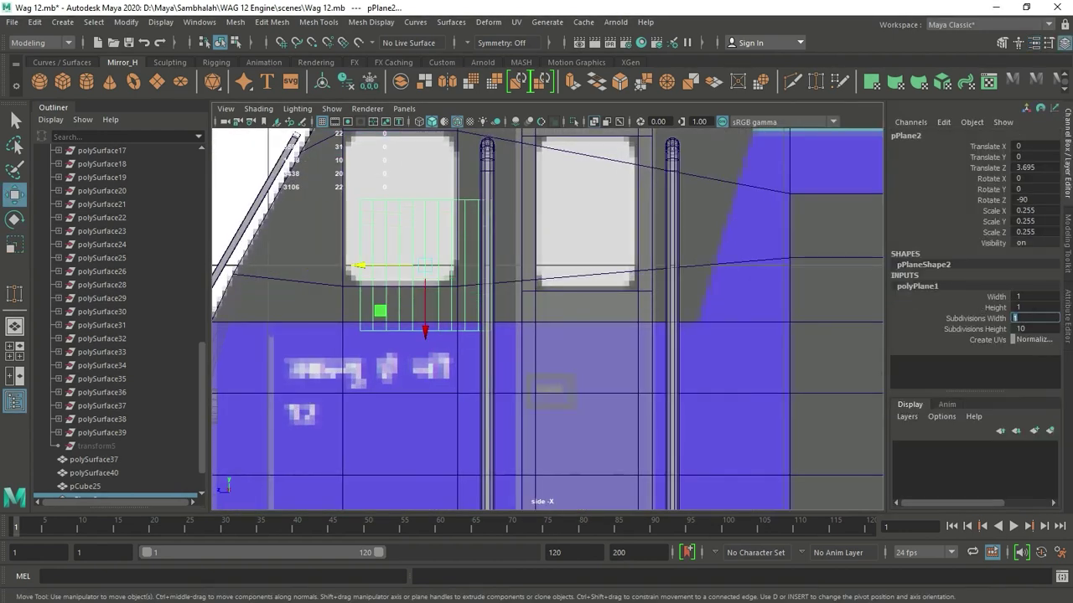
pyautogui.scroll(2, 429, 343)
pyautogui.moveTo(347, 459); pyautogui.dragTo(371, 372)
pyautogui.keyDown('alt'); pyautogui.moveTo(371, 372); pyautogui.dragTo(503, 403, button='middle'); pyautogui.keyUp('alt')
# - Scale the plane to about 0.282, 0.212, 0.216 over the window, then duplicate it onto the next one
pyautogui.press('r')
pyautogui.moveTo(450, 344); pyautogui.dragTo(423, 328)
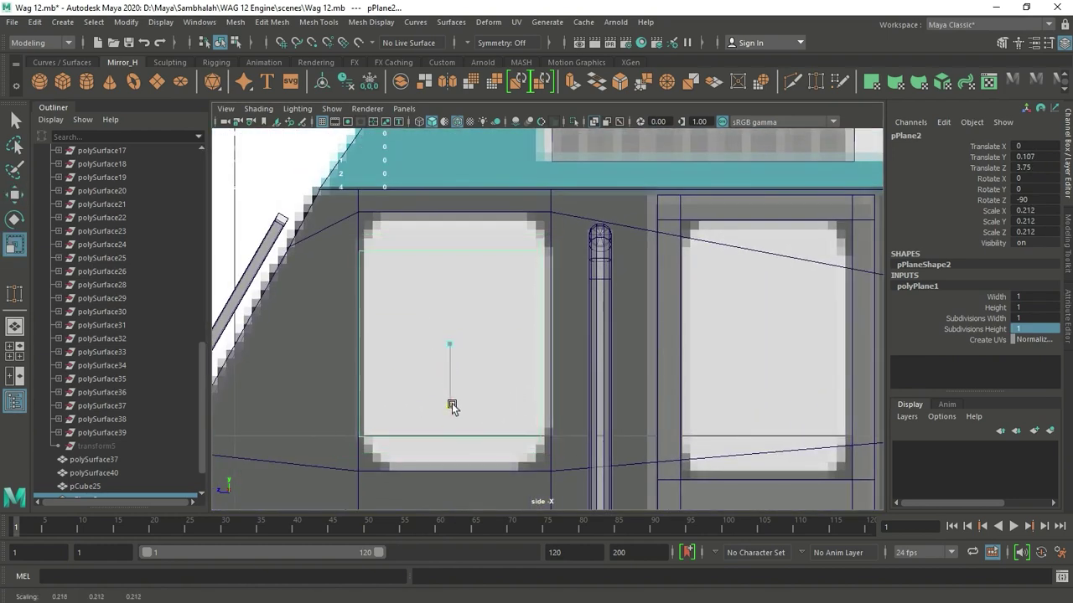
pyautogui.moveTo(461, 419); pyautogui.dragTo(466, 426)
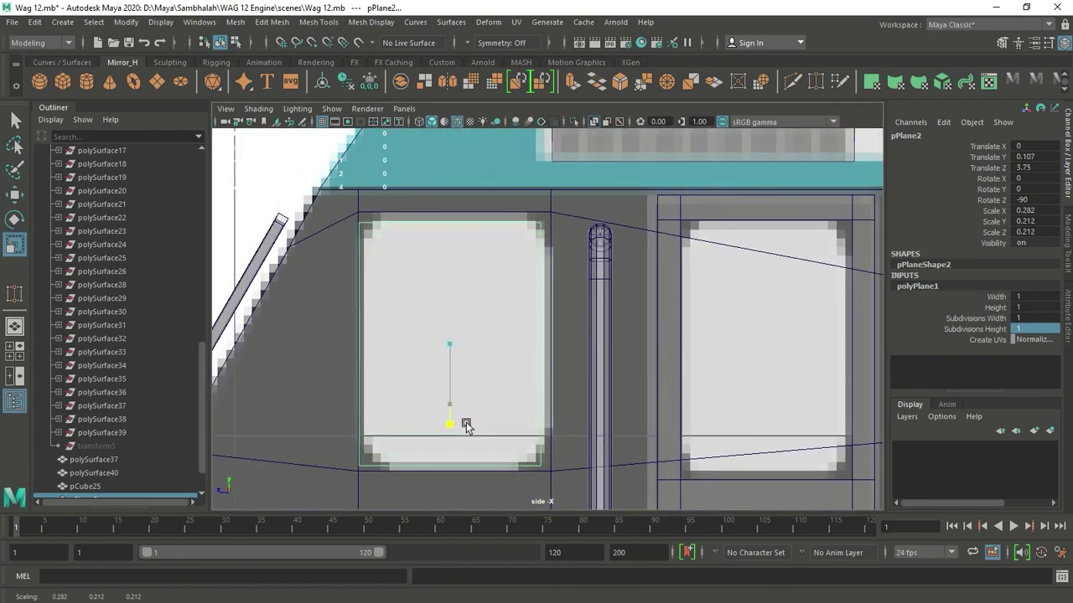
pyautogui.press('w')
pyautogui.moveTo(415, 343); pyautogui.dragTo(396, 350)
pyautogui.press('r')
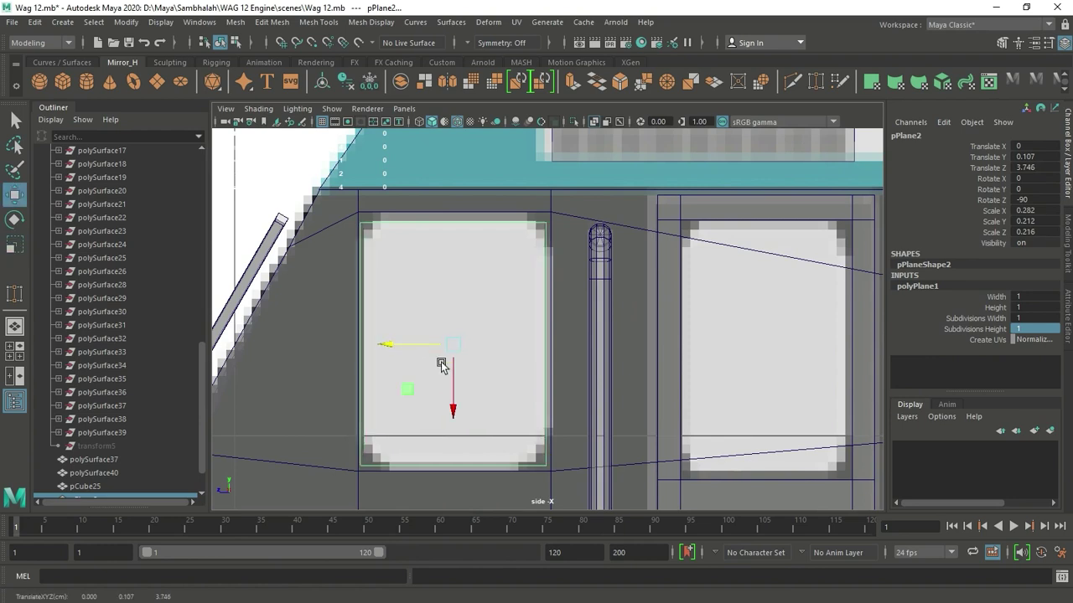
pyautogui.scroll(-5, 445, 363)
pyautogui.scroll(5, 536, 369)
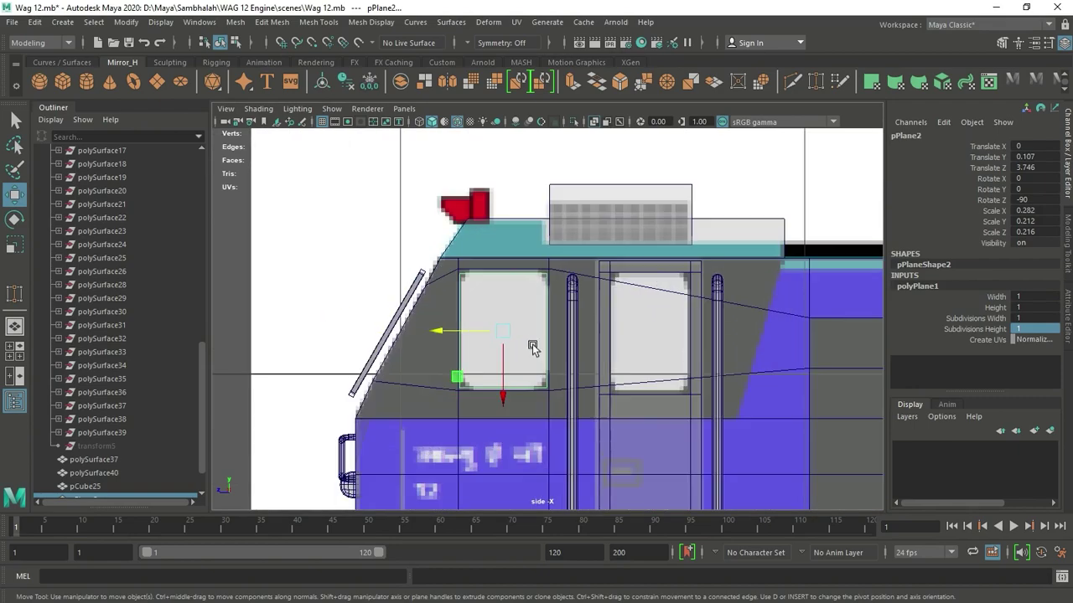
pyautogui.hotkey('ctrl', 'd')
pyautogui.moveTo(502, 333); pyautogui.dragTo(612, 332)
# - Undo the duplicated window panel and its move
pyautogui.click(510, 331)
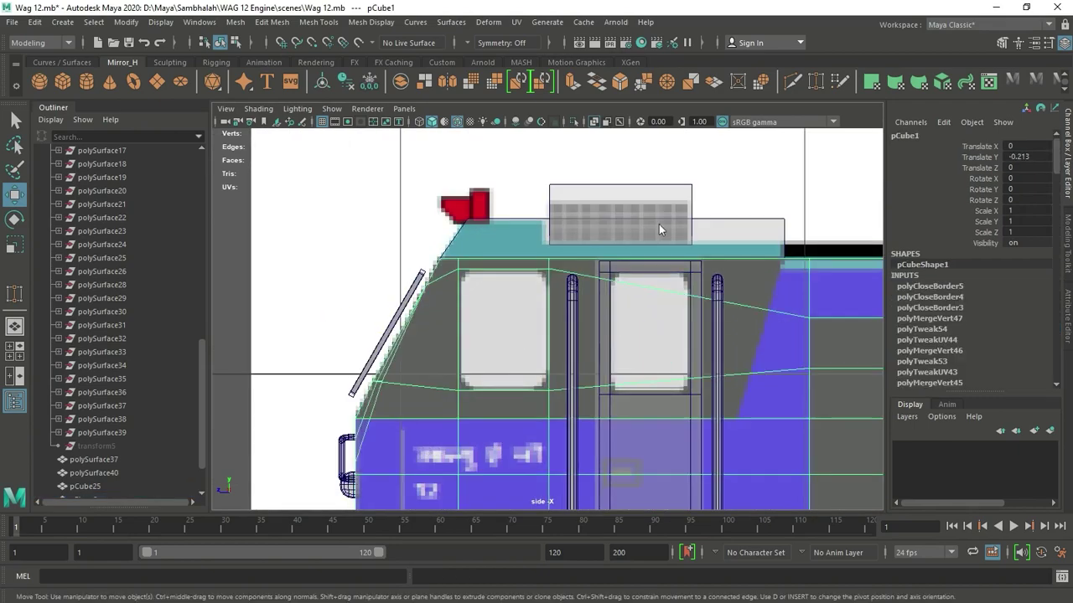
pyautogui.press('space')
pyautogui.press('space')
pyautogui.moveTo(658, 290)
pyautogui.keyDown('alt'); pyautogui.mouseDown()
pyautogui.moveTo(693, 293)
pyautogui.moveTo(429, 269)
pyautogui.moveTo(665, 283)
pyautogui.mouseUp(); pyautogui.keyUp('alt')
pyautogui.hotkey('ctrl', 'z')
pyautogui.hotkey('ctrl', 'z')
pyautogui.hotkey('ctrl', 'z')
pyautogui.press('space')
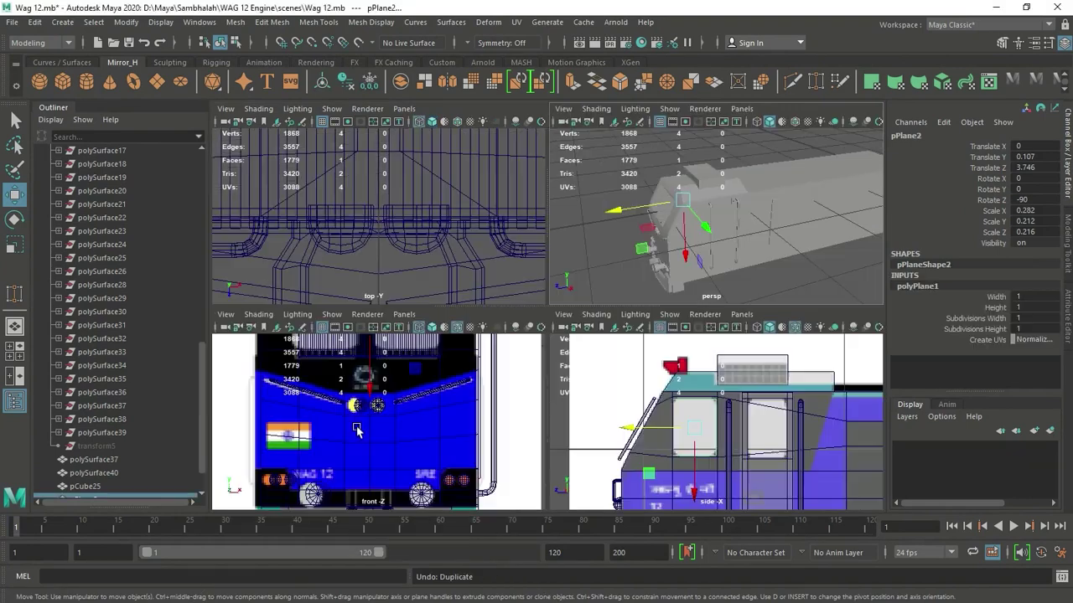
pyautogui.press('space')
# - Move the panel flush to the cab side at Translate X 0.792 and duplicate it toward the next window
pyautogui.press('space')
pyautogui.press('space')
pyautogui.moveTo(501, 319); pyautogui.dragTo(563, 364)
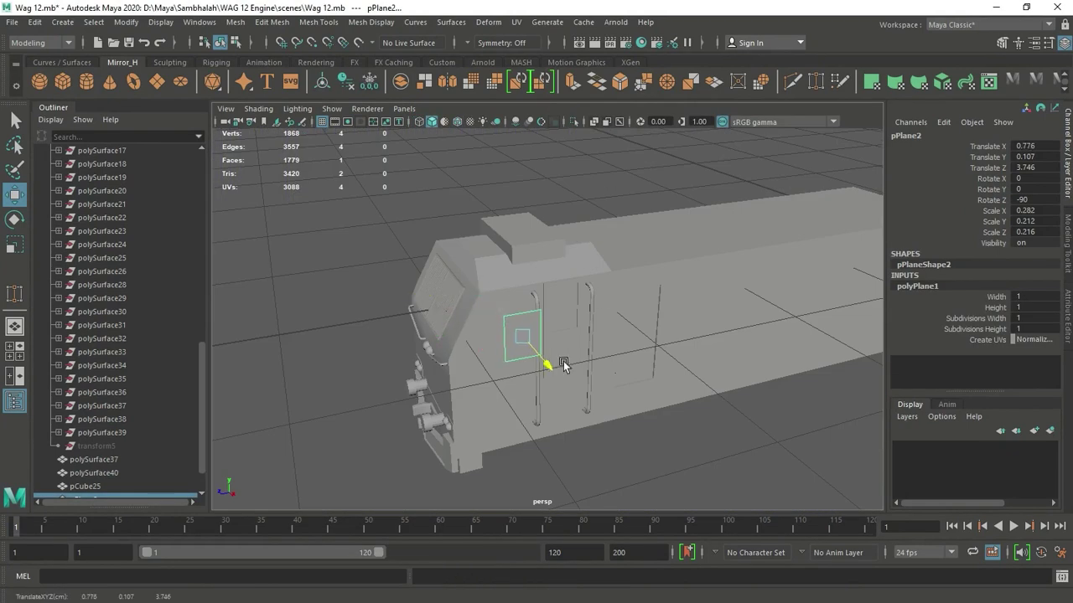
pyautogui.hotkey('ctrl', 'd')
pyautogui.moveTo(492, 342); pyautogui.dragTo(600, 331)
pyautogui.press('space')
pyautogui.press('space')
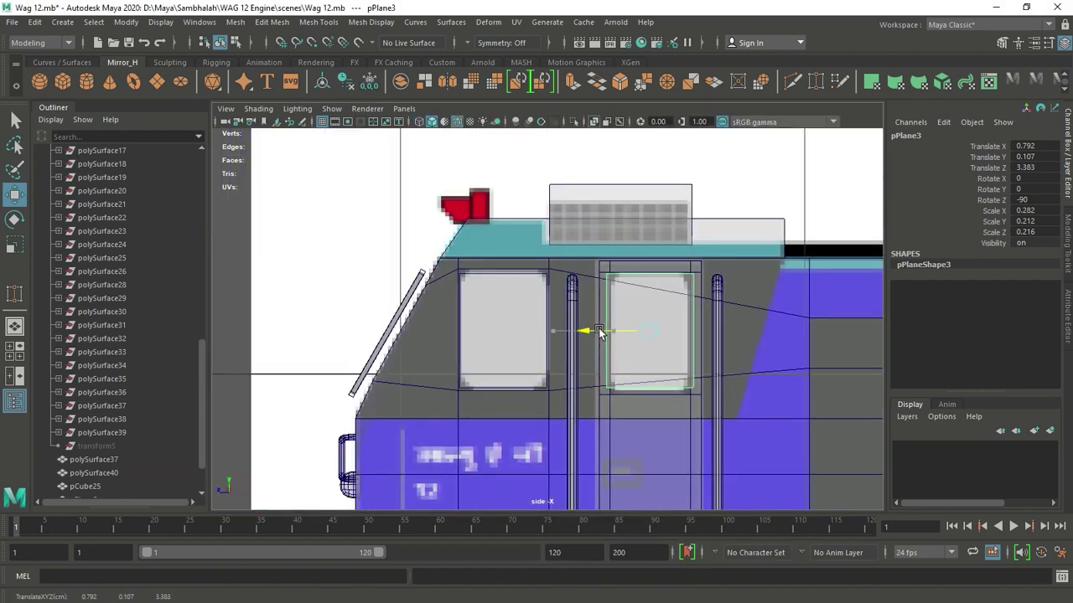
pyautogui.press('space')
pyautogui.scroll(5, 511, 314)
# - Extrude the panel face with Local Translate Z 0.019 to give it thickness
pyautogui.press('F10')
pyautogui.moveTo(442, 333); pyautogui.dragTo(455, 252, button='right')
pyautogui.click(452, 361)
pyautogui.keyDown('alt'); pyautogui.moveTo(455, 252); pyautogui.dragTo(658, 360); pyautogui.keyUp('alt')
pyautogui.keyDown('shift'); pyautogui.moveTo(657, 281); pyautogui.dragTo(661, 309, button='right'); pyautogui.keyUp('shift')
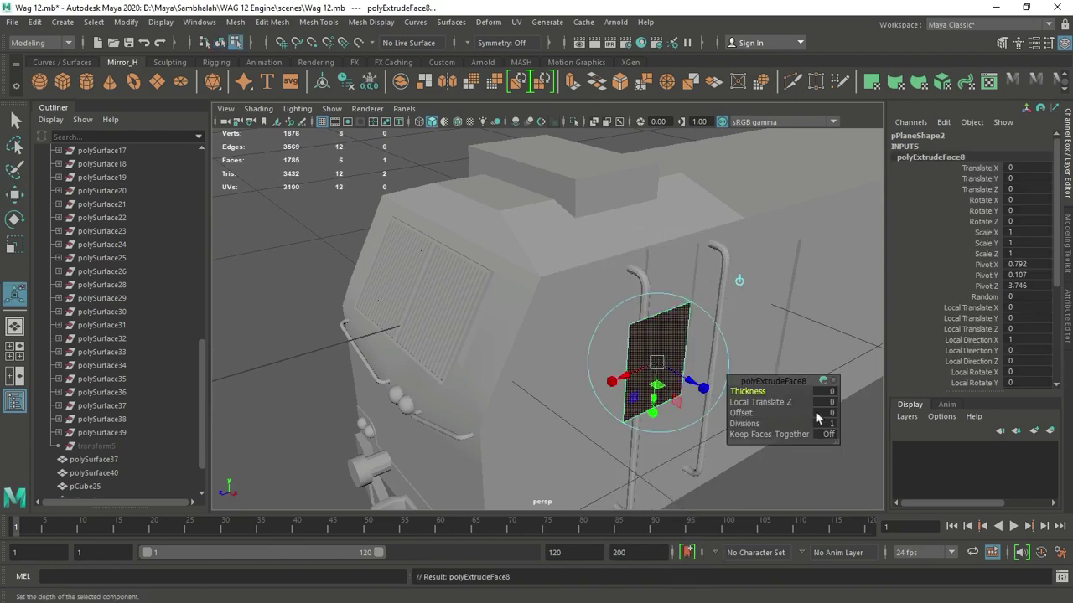
pyautogui.moveTo(692, 382); pyautogui.dragTo(695, 386)
pyautogui.press('space')
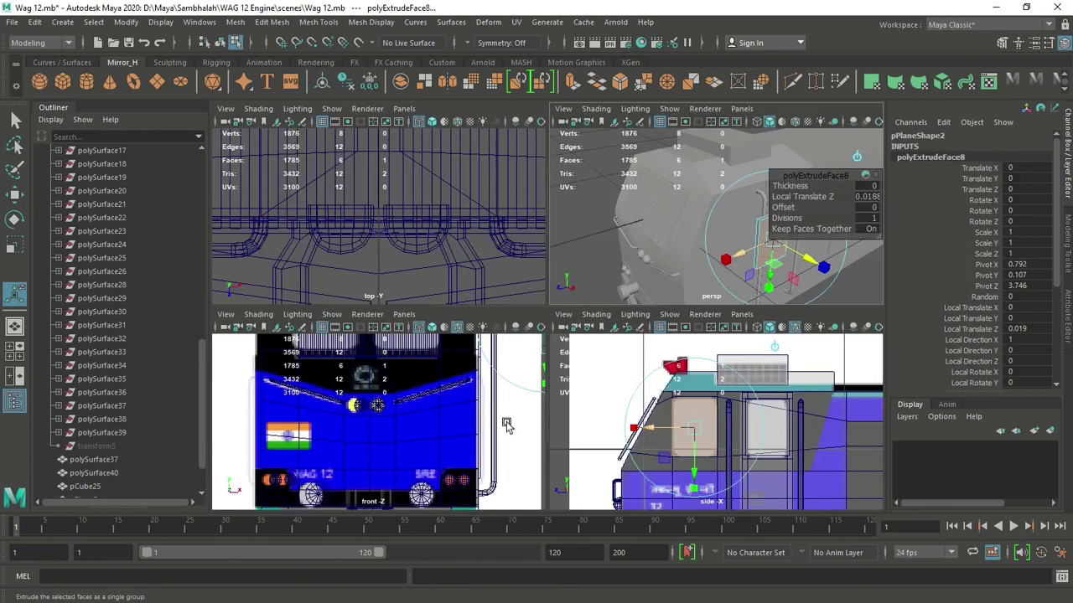
pyautogui.press('space')
# - Reselect the panel face and orbit out to a wide view of the engine
pyautogui.press('w')
pyautogui.click(499, 303)
pyautogui.press('space')
pyautogui.press('space')
pyautogui.moveTo(682, 306)
pyautogui.keyDown('alt'); pyautogui.mouseDown()
pyautogui.moveTo(773, 284)
pyautogui.moveTo(527, 307)
pyautogui.moveTo(273, 278)
pyautogui.moveTo(391, 307)
pyautogui.moveTo(278, 325)
pyautogui.mouseUp(); pyautogui.keyUp('alt')
pyautogui.click(391, 307)
pyautogui.click(278, 325)
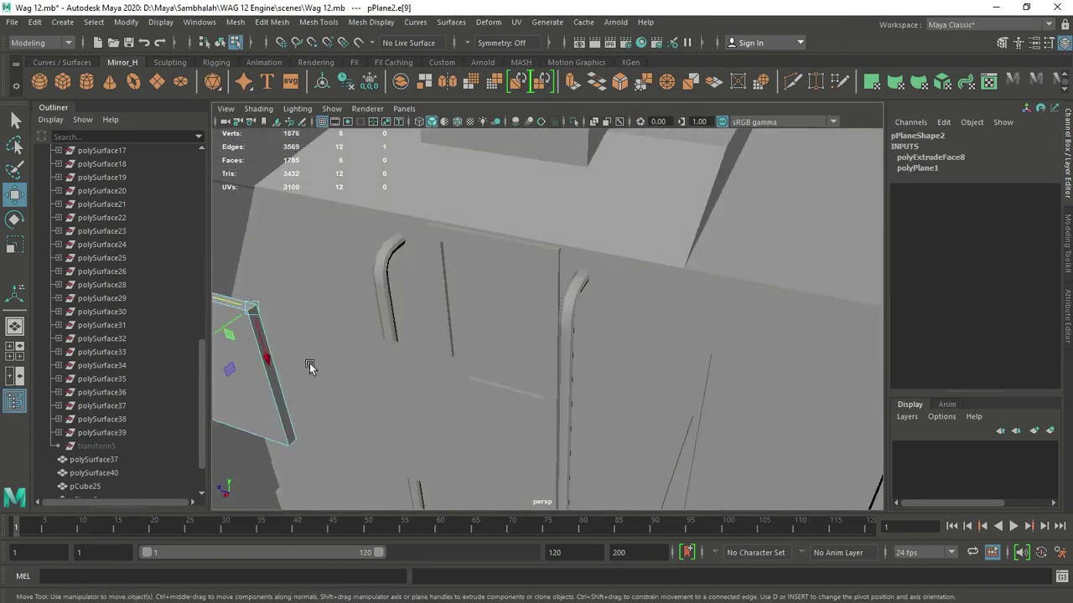
pyautogui.keyDown('alt'); pyautogui.moveTo(309, 363); pyautogui.dragTo(364, 419); pyautogui.keyUp('alt')
pyautogui.moveTo(407, 329)
pyautogui.keyDown('alt'); pyautogui.mouseDown()
pyautogui.moveTo(540, 383)
pyautogui.moveTo(602, 379)
pyautogui.moveTo(693, 412)
pyautogui.moveTo(746, 391)
pyautogui.mouseUp(); pyautogui.keyUp('alt')
# - Return the panel to object mode and select the first window panel, pPlane2
pyautogui.press('space')
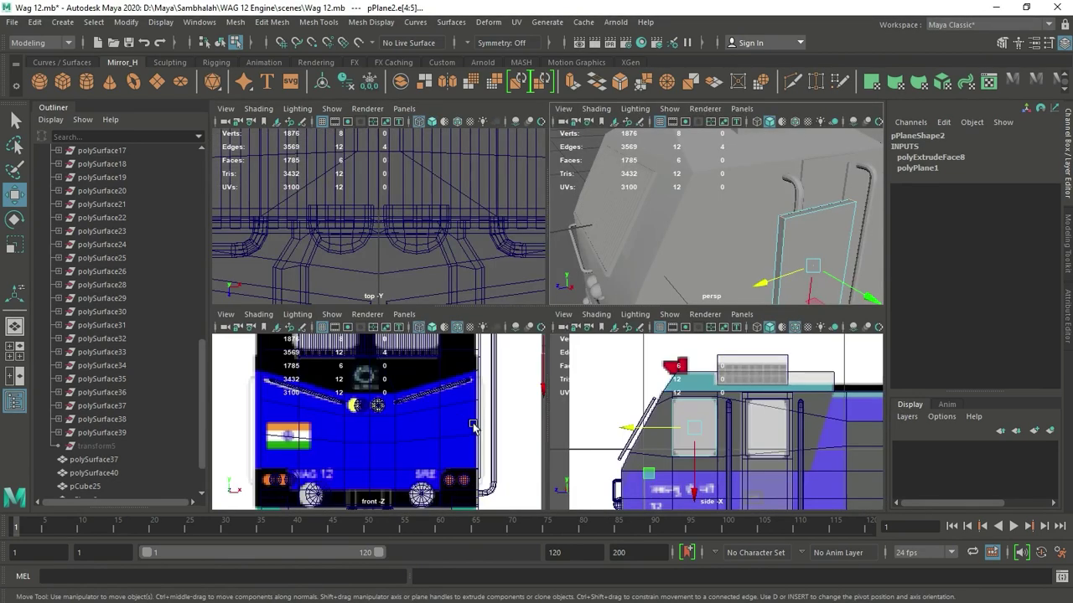
pyautogui.press('space')
pyautogui.scroll(3, 465, 308)
pyautogui.keyDown('shift'); pyautogui.moveTo(436, 275); pyautogui.dragTo(513, 277, button='right'); pyautogui.keyUp('shift')
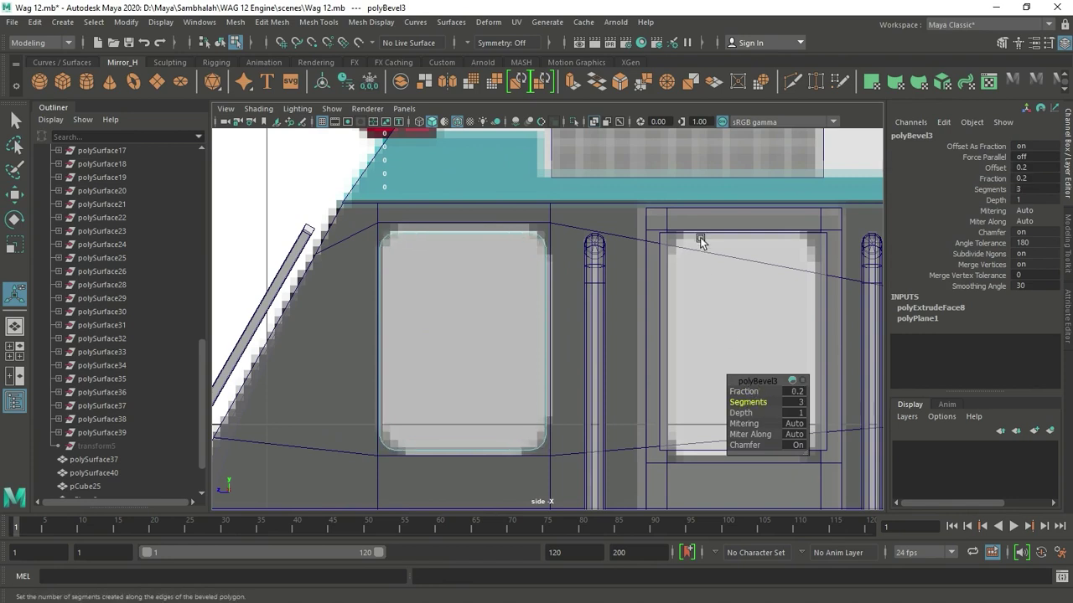
pyautogui.press('space')
pyautogui.moveTo(616, 251); pyautogui.dragTo(659, 285, button='right')
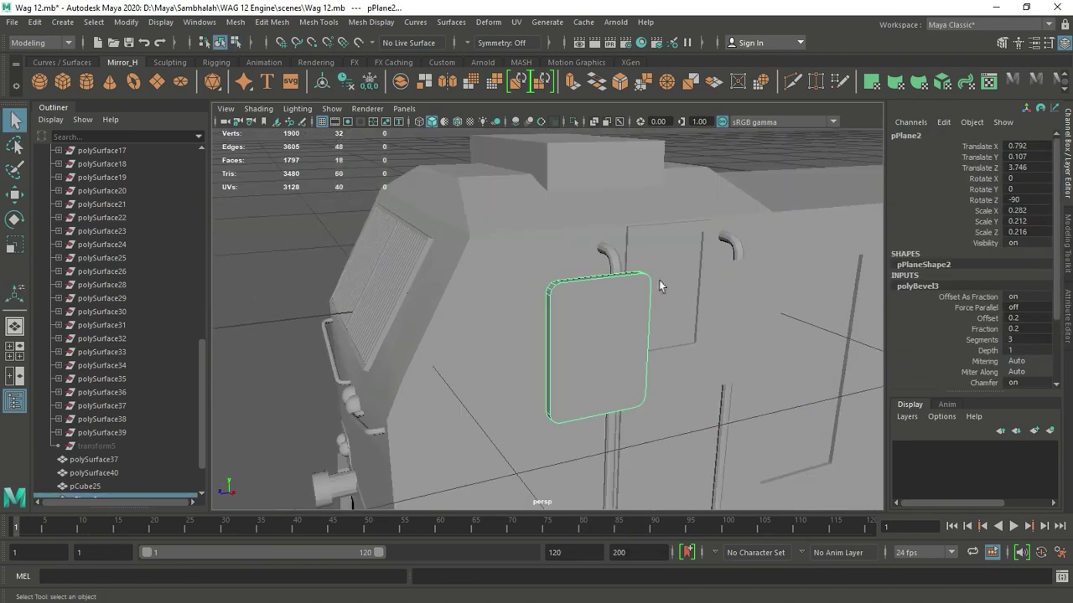
pyautogui.click(668, 393)
pyautogui.click(624, 330)
pyautogui.press('w')
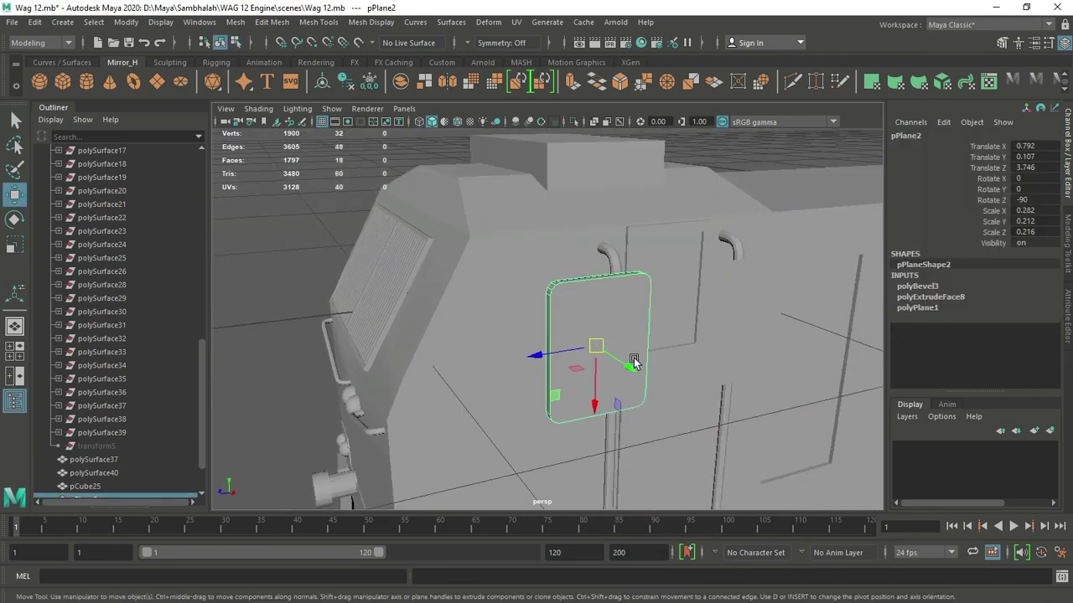
# - Review pPlane2's polyBevel3 settings, then select pPlane3 and maximize the side view
pyautogui.keyDown('alt'); pyautogui.moveTo(633, 362); pyautogui.dragTo(671, 401); pyautogui.keyUp('alt')
pyautogui.click(918, 286)
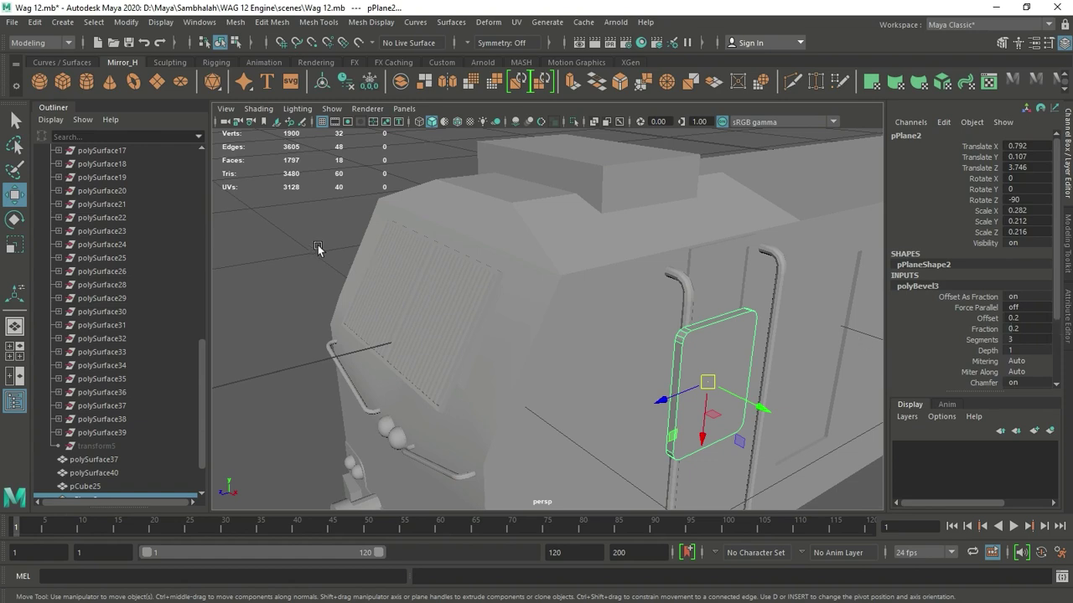
pyautogui.click(648, 342)
pyautogui.press('space')
pyautogui.press('space')
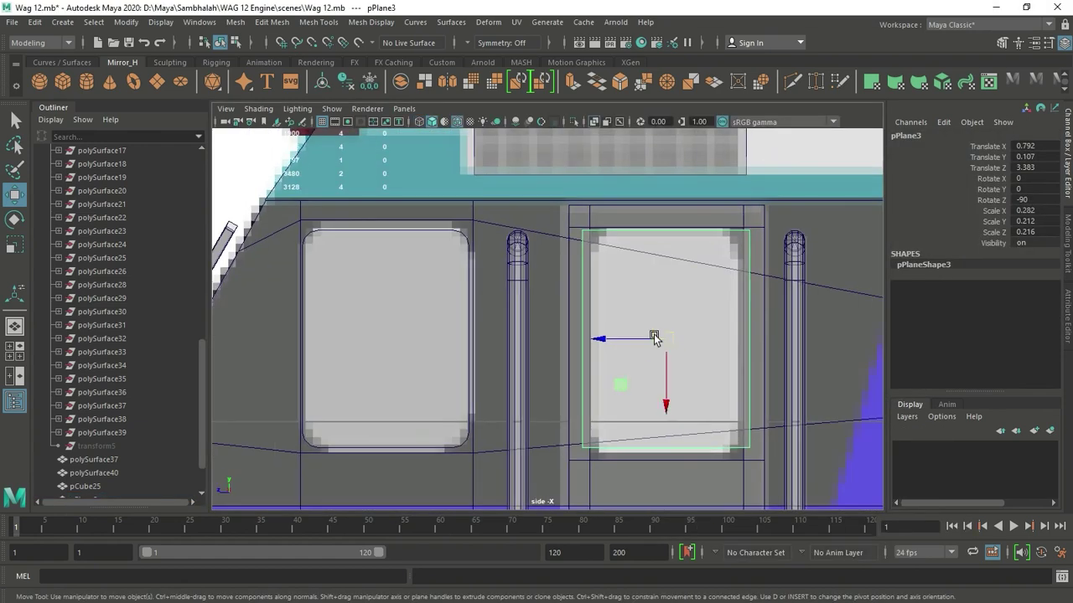
# - Narrow pPlane3 in Z and move a corner vertex to fit the rear window opening
pyautogui.press('r')
pyautogui.moveTo(598, 340); pyautogui.dragTo(612, 344)
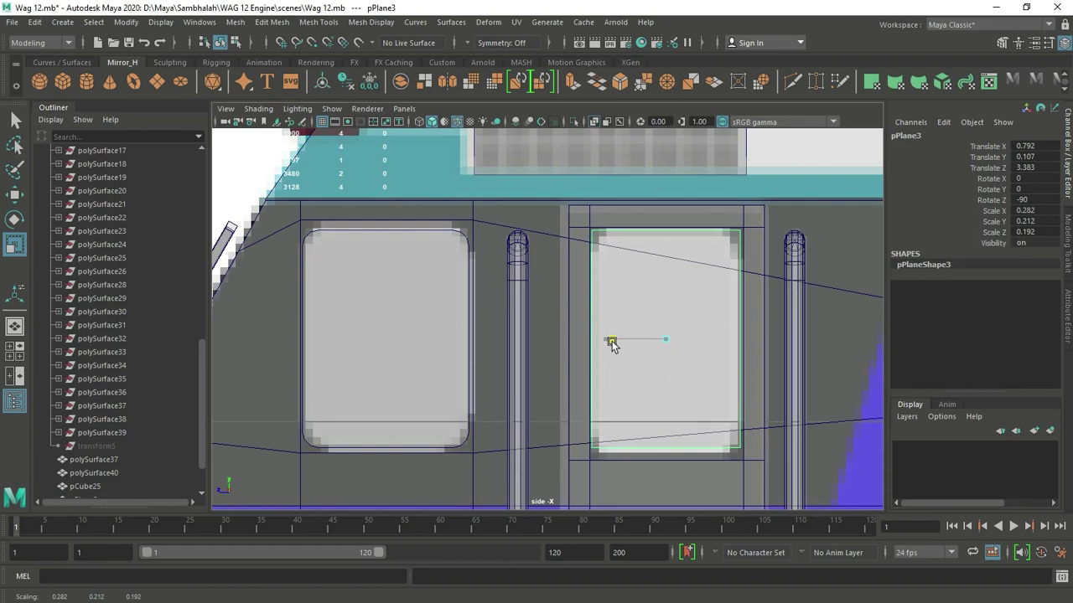
pyautogui.scroll(-5, 611, 344)
pyautogui.scroll(3, 627, 355)
pyautogui.moveTo(580, 220); pyautogui.dragTo(526, 238, button='right')
pyautogui.moveTo(642, 439); pyautogui.dragTo(578, 432)
pyautogui.press('w')
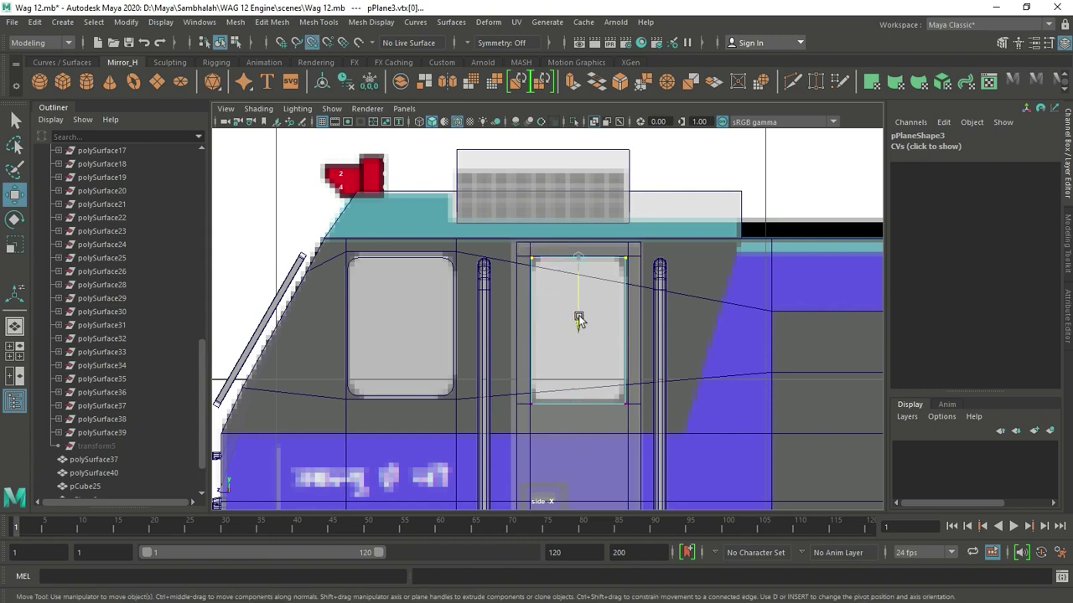
# - Extrude pPlane3's face and pull it out in the top view to give it 0.007 thickness
pyautogui.press('space')
pyautogui.press('space')
pyautogui.moveTo(821, 220); pyautogui.dragTo(813, 310, button='right')
pyautogui.moveTo(846, 352); pyautogui.dragTo(852, 350)
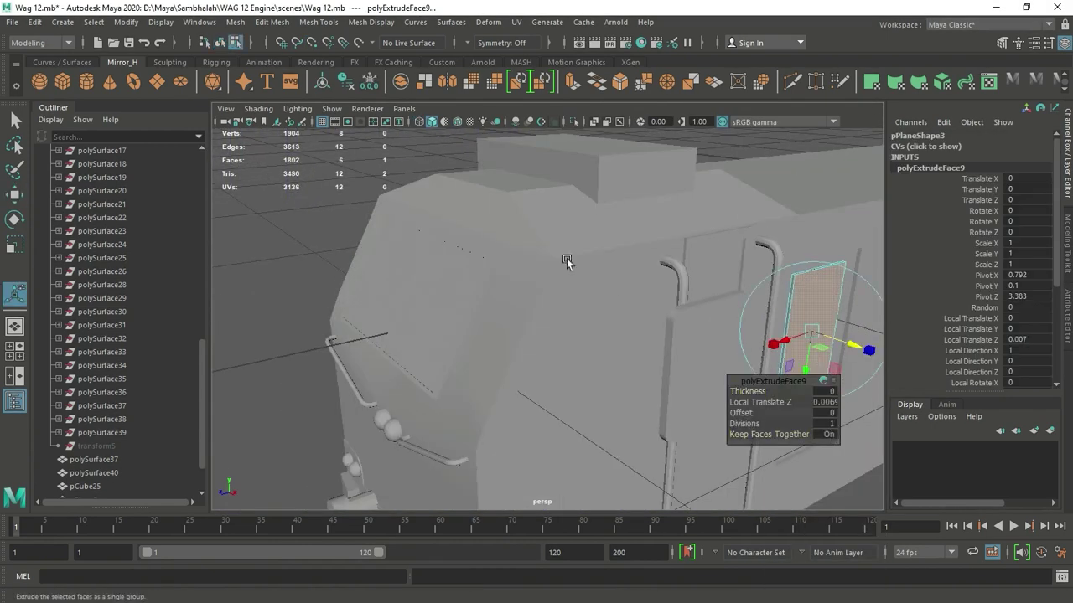
pyautogui.press('space')
pyautogui.press('space')
pyautogui.moveTo(587, 266); pyautogui.dragTo(599, 267)
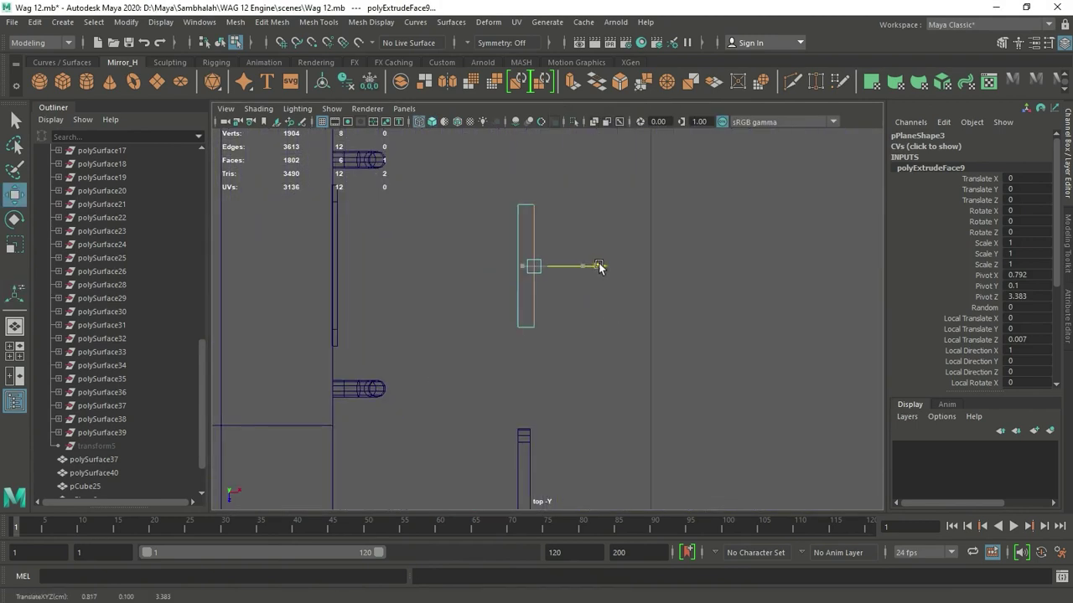
pyautogui.press('space')
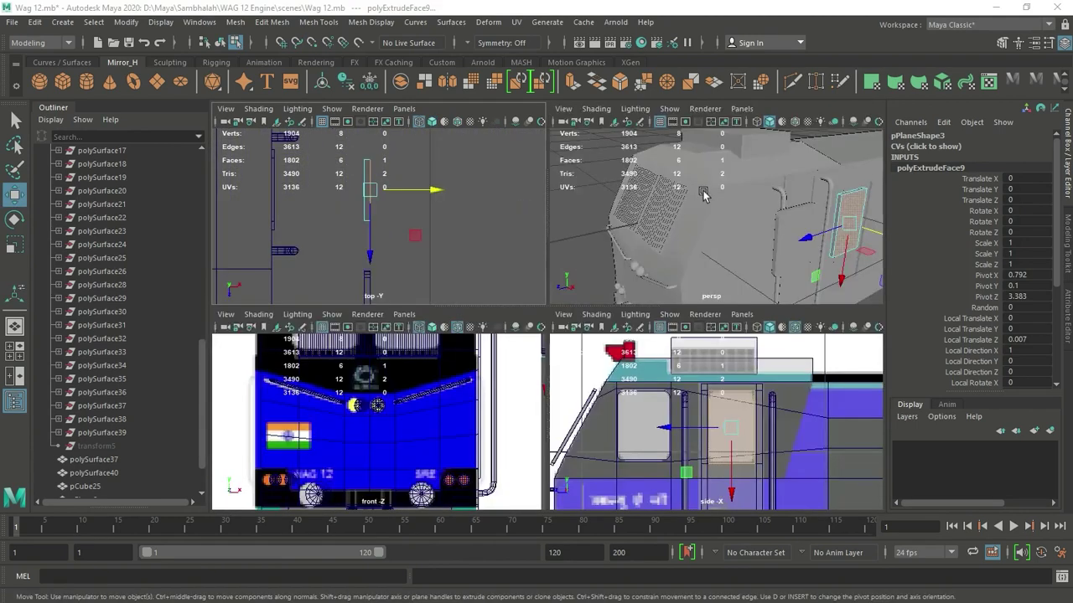
pyautogui.press('space')
# - Select the second panel's edges in edge mode and zoom in on them
pyautogui.press('F10')
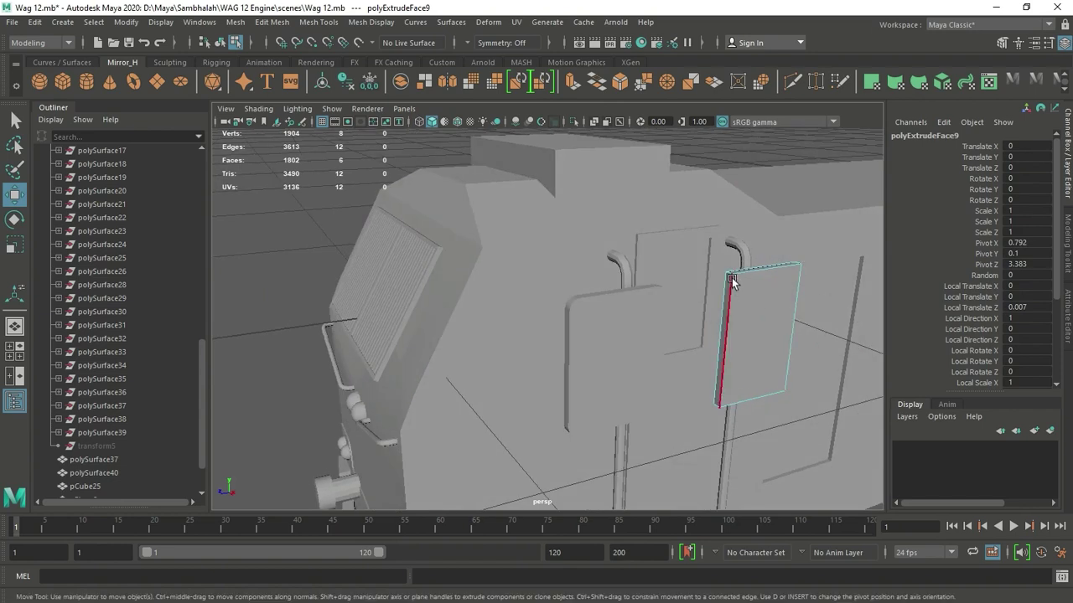
pyautogui.click(732, 281)
pyautogui.keyDown('alt'); pyautogui.moveTo(732, 282); pyautogui.dragTo(184, 254); pyautogui.keyUp('alt')
pyautogui.moveTo(276, 224)
pyautogui.keyDown('alt'); pyautogui.mouseDown()
pyautogui.moveTo(396, 255)
pyautogui.moveTo(505, 364)
pyautogui.moveTo(555, 237)
pyautogui.mouseUp(); pyautogui.keyUp('alt')
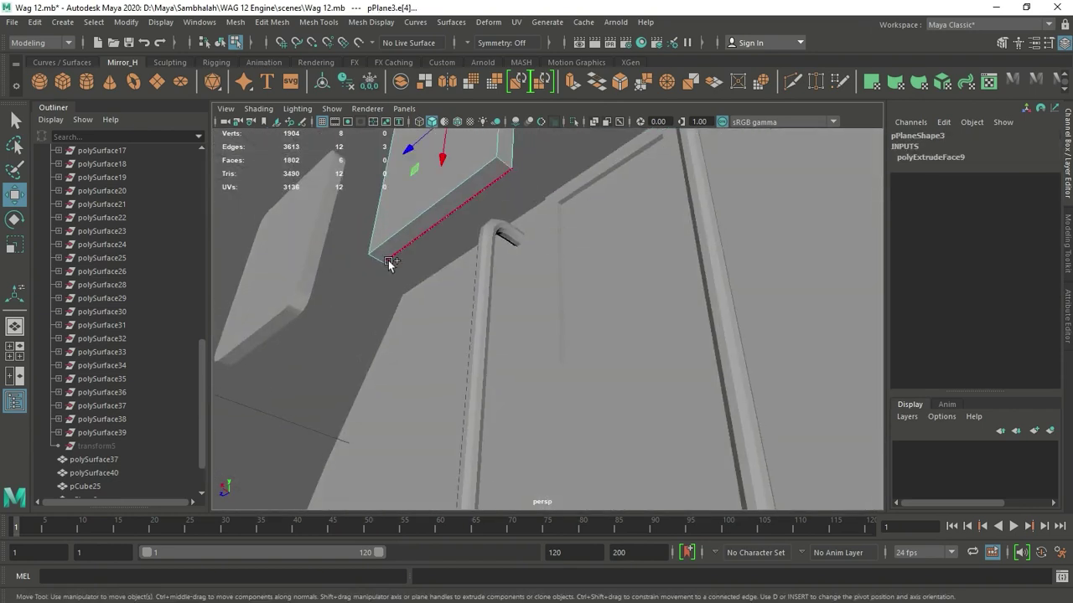
# - Bevel pPlane3's selected edges with Fraction 0.5 and 3 segments, then reselect both panels
pyautogui.press('space')
pyautogui.press('space')
pyautogui.keyDown('shift'); pyautogui.rightClick(530, 283); pyautogui.keyUp('shift')
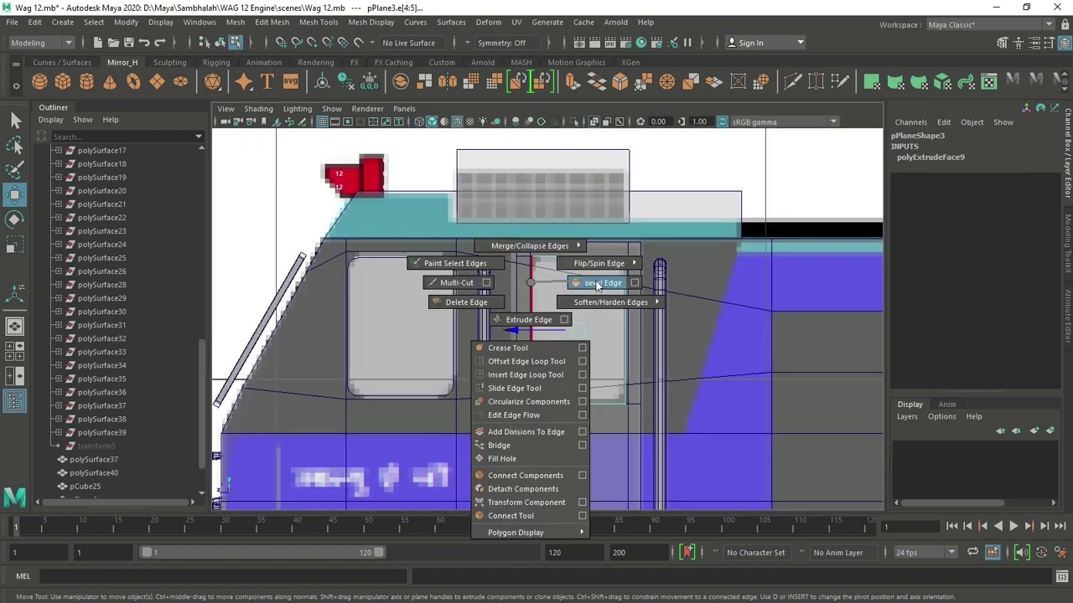
pyautogui.click(597, 285)
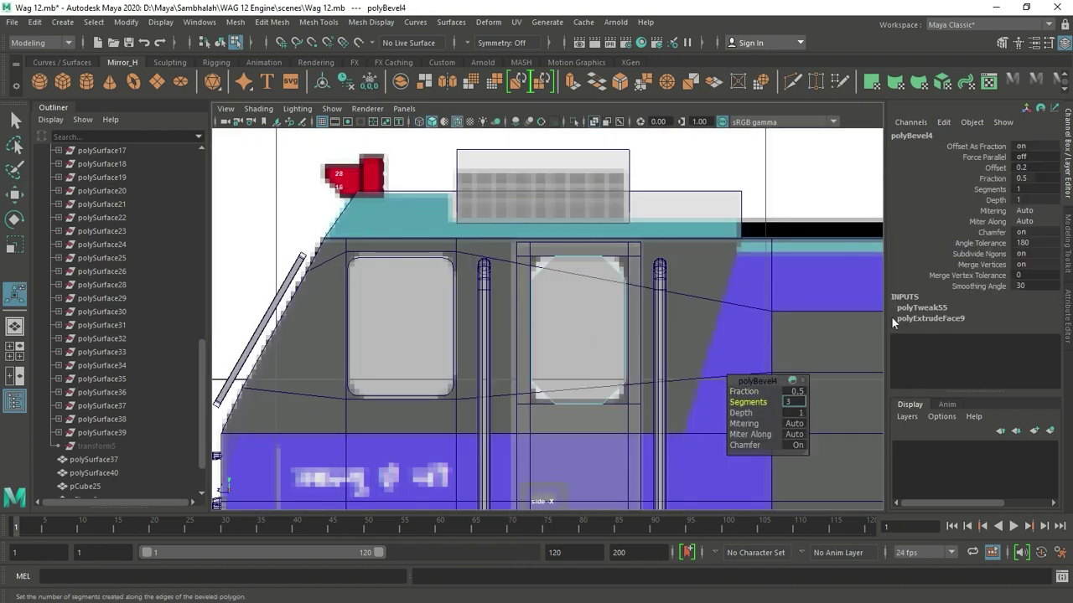
pyautogui.click(742, 167)
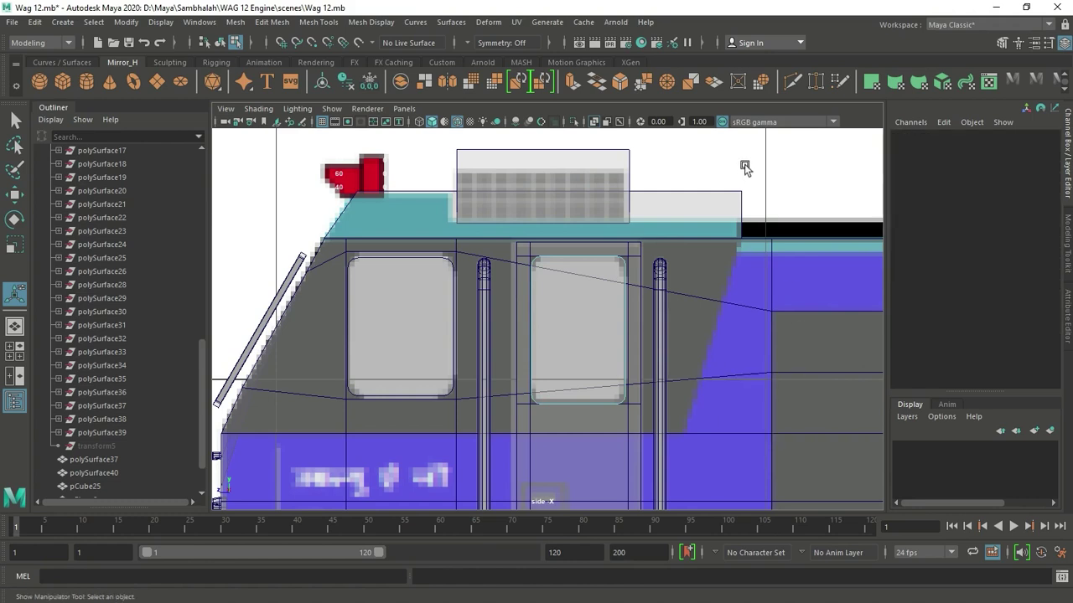
pyautogui.press('space')
pyautogui.press('space')
pyautogui.moveTo(696, 282)
pyautogui.keyDown('alt'); pyautogui.mouseDown()
pyautogui.moveTo(780, 383)
pyautogui.moveTo(721, 315)
pyautogui.moveTo(718, 239)
pyautogui.mouseUp(); pyautogui.keyUp('alt')
pyautogui.moveTo(719, 239); pyautogui.dragTo(775, 242, button='right')
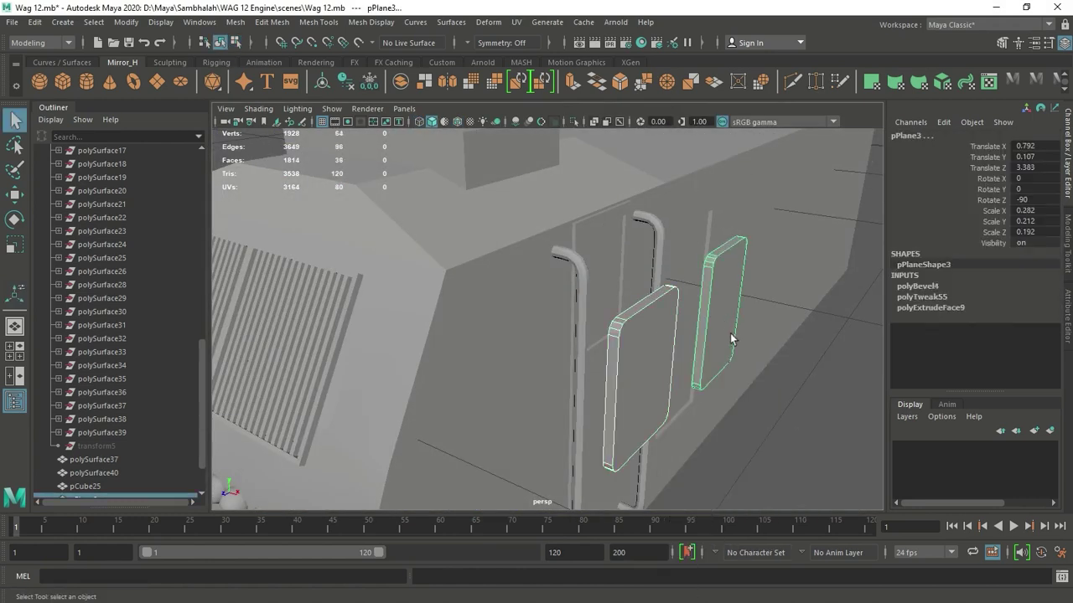
# - Slide both side window panels inward along X
pyautogui.press('w')
pyautogui.moveTo(765, 319); pyautogui.dragTo(641, 303)
pyautogui.click(808, 432)
pyautogui.moveTo(809, 432)
pyautogui.keyDown('alt'); pyautogui.mouseDown()
pyautogui.moveTo(599, 404)
pyautogui.moveTo(708, 408)
pyautogui.moveTo(492, 318)
pyautogui.moveTo(531, 360)
pyautogui.mouseUp(); pyautogui.keyUp('alt')
# - Select pPlane4 and rotate it 90° on X in the front view so it stands upright
pyautogui.click(493, 318)
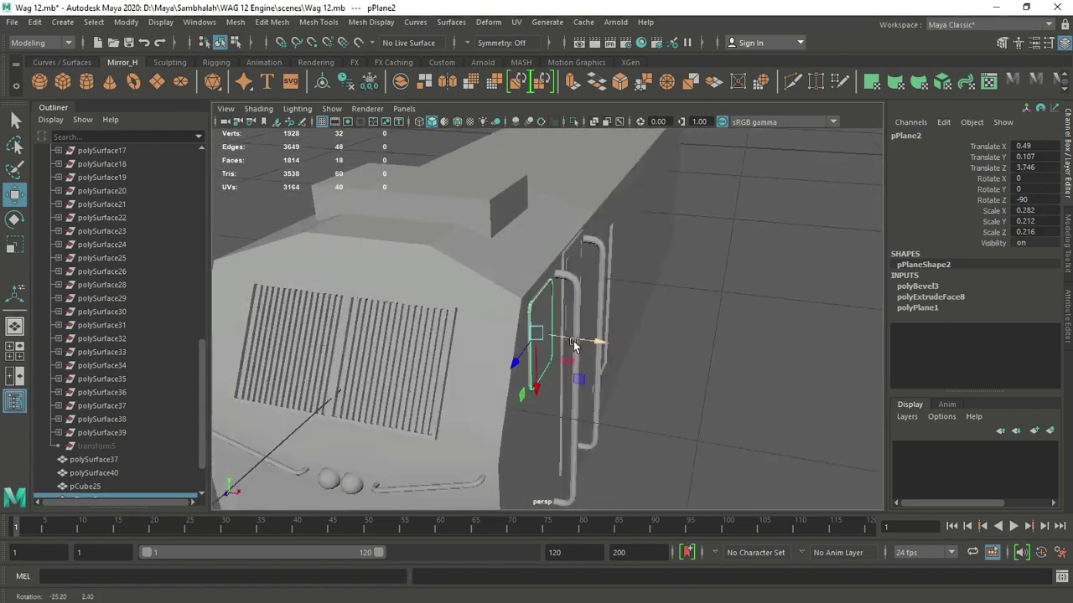
pyautogui.press('space')
pyautogui.press('space')
pyautogui.scroll(-3, 570, 319)
pyautogui.scroll(5, 553, 327)
pyautogui.press('e')
pyautogui.moveTo(587, 300); pyautogui.dragTo(387, 291)
# - Move pPlane4's top, left and right edge vertices to match the front window outline
pyautogui.press('w')
pyautogui.scroll(3, 375, 289)
pyautogui.scroll(2, 378, 289)
pyautogui.moveTo(448, 198); pyautogui.dragTo(360, 227, button='right')
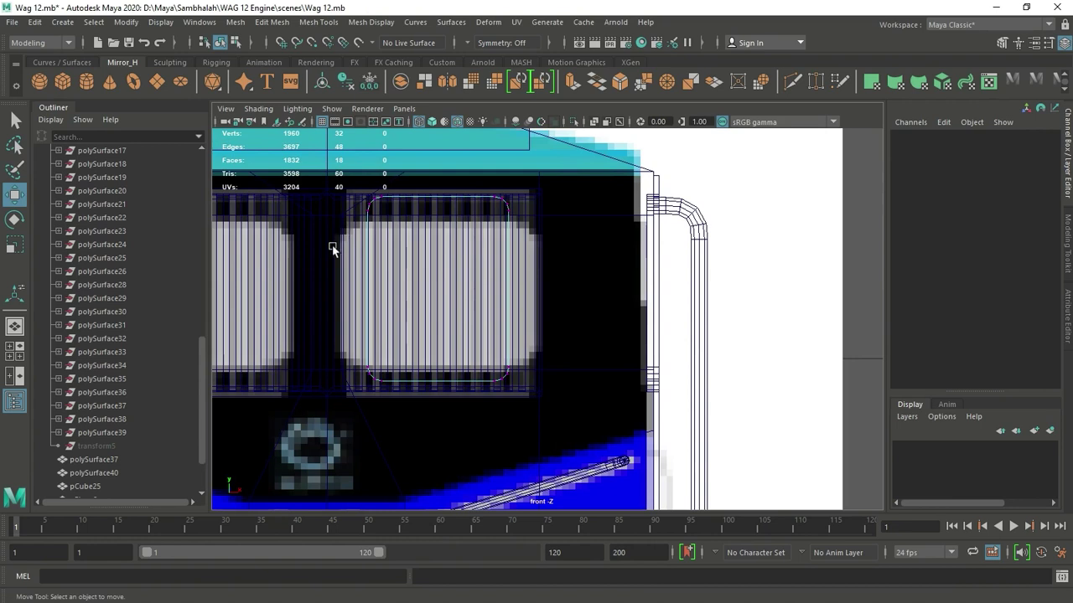
pyautogui.moveTo(436, 268); pyautogui.dragTo(439, 286)
pyautogui.moveTo(573, 351); pyautogui.dragTo(247, 485)
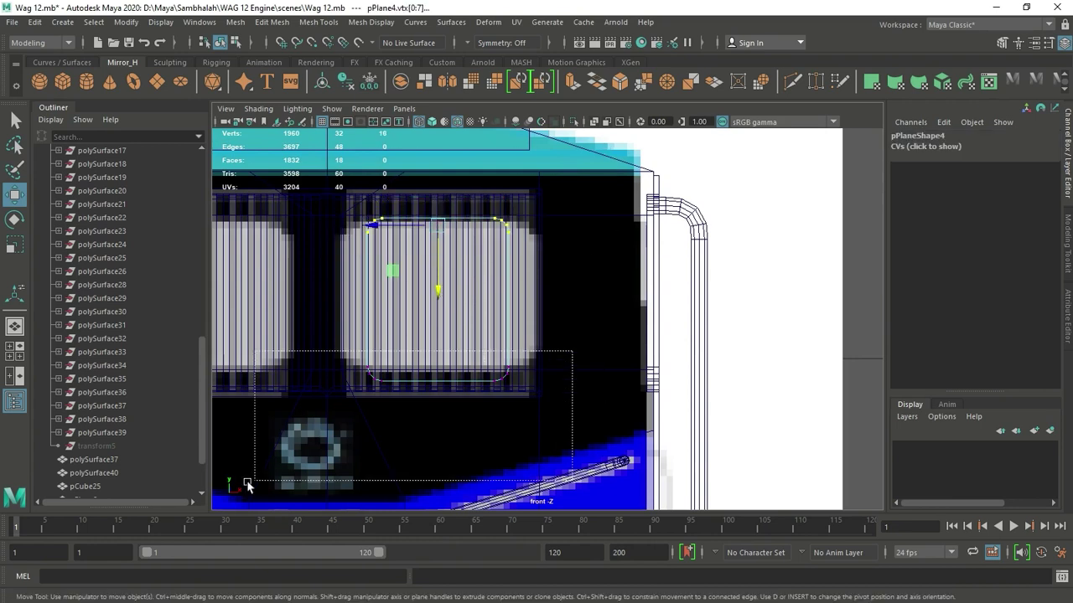
pyautogui.moveTo(352, 205); pyautogui.dragTo(425, 385)
pyautogui.moveTo(316, 295); pyautogui.dragTo(285, 295)
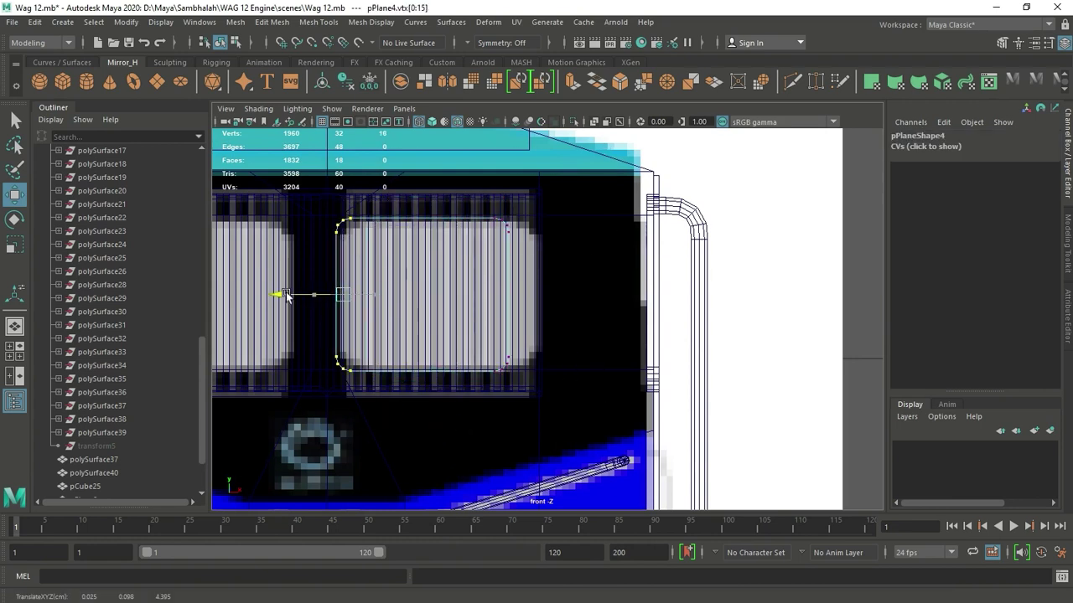
pyautogui.moveTo(482, 202); pyautogui.dragTo(524, 381)
pyautogui.moveTo(452, 295); pyautogui.dragTo(490, 303)
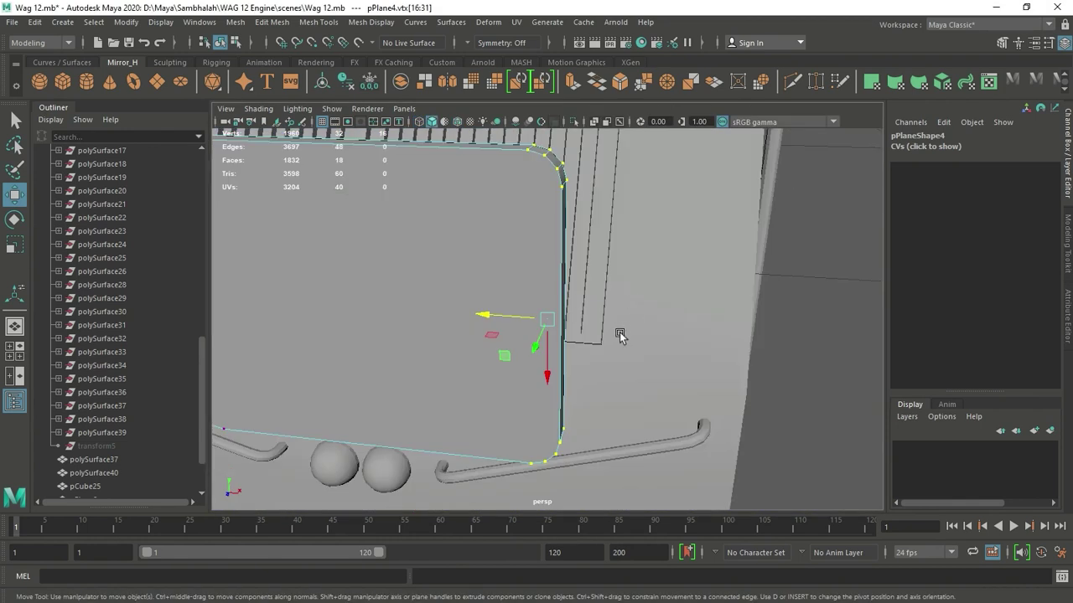
# - Push pPlane4 back flush onto the cab front at Translate Z 4.015
pyautogui.keyDown('alt'); pyautogui.moveTo(623, 254); pyautogui.dragTo(544, 234); pyautogui.keyUp('alt')
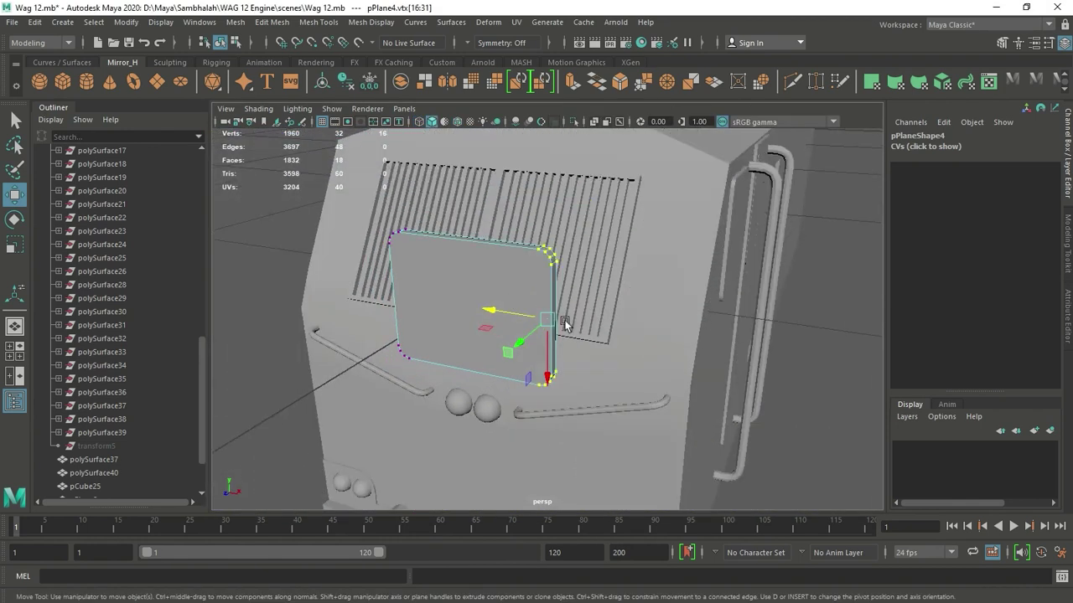
pyautogui.moveTo(491, 229); pyautogui.dragTo(550, 201, button='right')
pyautogui.keyDown('alt'); pyautogui.moveTo(653, 287); pyautogui.dragTo(450, 328); pyautogui.keyUp('alt')
pyautogui.click(544, 372)
pyautogui.moveTo(544, 371)
pyautogui.keyDown('alt'); pyautogui.mouseDown()
pyautogui.moveTo(455, 328)
pyautogui.moveTo(454, 352)
pyautogui.mouseUp(); pyautogui.keyUp('alt')
pyautogui.press('space')
pyautogui.press('space')
pyautogui.keyDown('alt'); pyautogui.moveTo(610, 348); pyautogui.dragTo(729, 349, button='middle'); pyautogui.keyUp('alt')
# - Duplicate the panel across X over the left front window and snap its pivot to the centre line
pyautogui.hotkey('ctrl', 'd')
pyautogui.moveTo(574, 290); pyautogui.dragTo(331, 289)
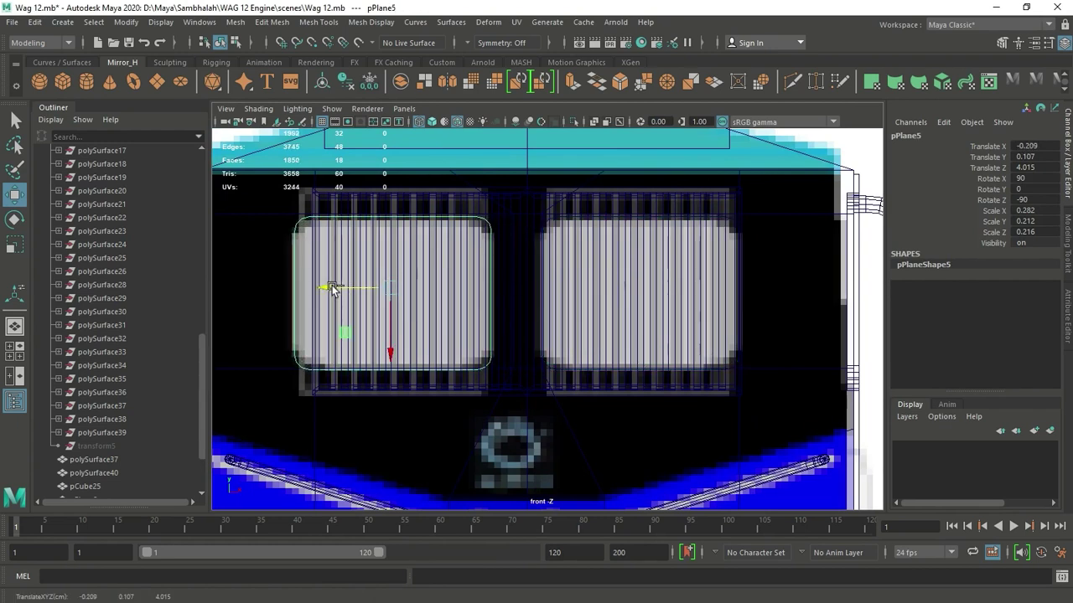
pyautogui.click(633, 310)
pyautogui.press('space')
pyautogui.press('space')
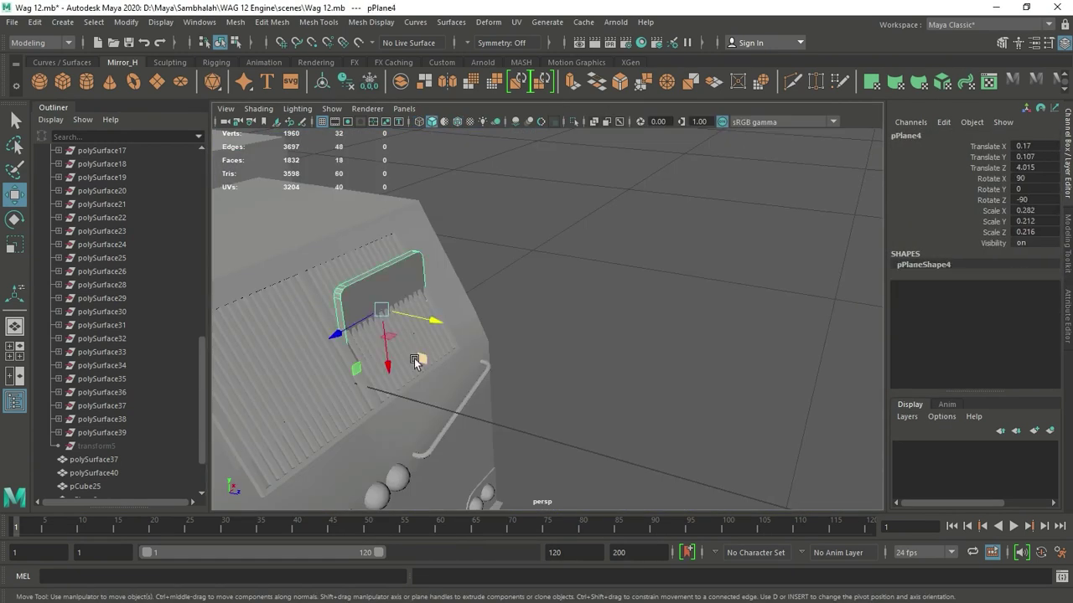
pyautogui.press('space')
pyautogui.press('space')
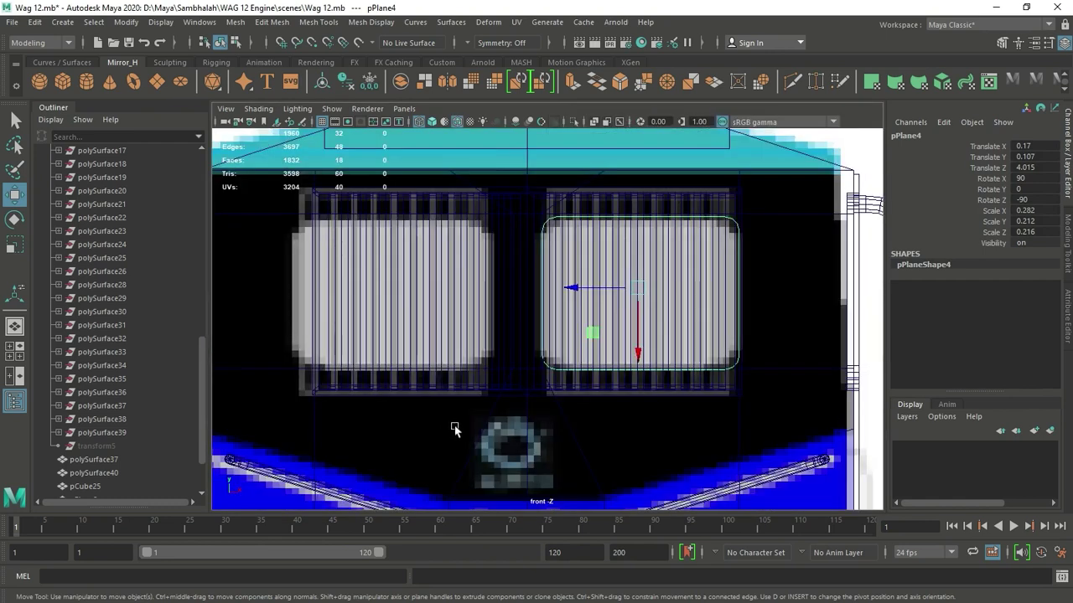
pyautogui.click(516, 290)
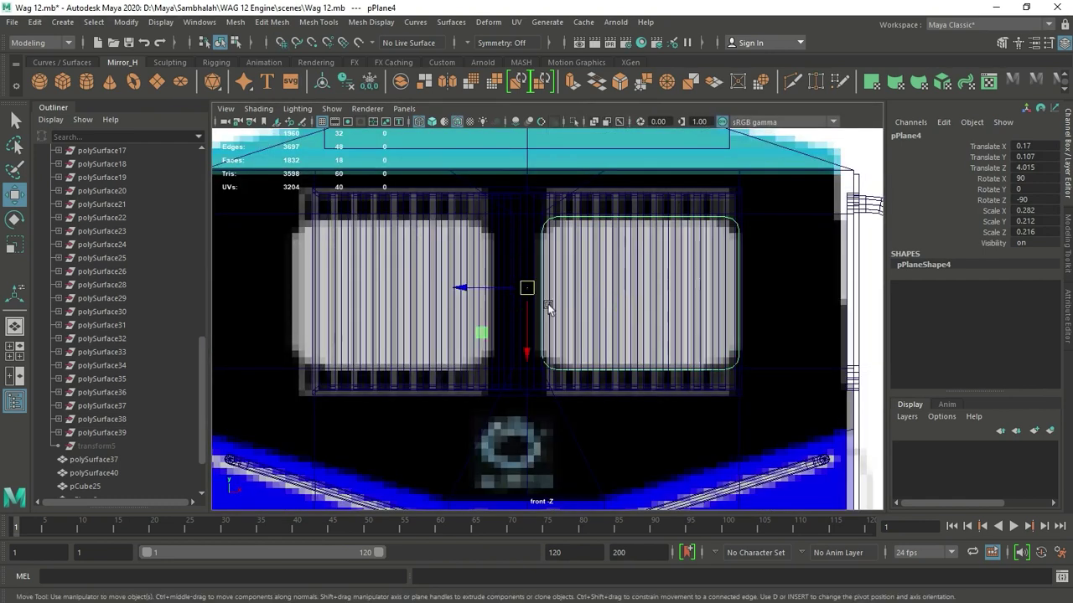
pyautogui.keyDown('shift'); pyautogui.moveTo(545, 303); pyautogui.dragTo(627, 297, button='right'); pyautogui.keyUp('shift')
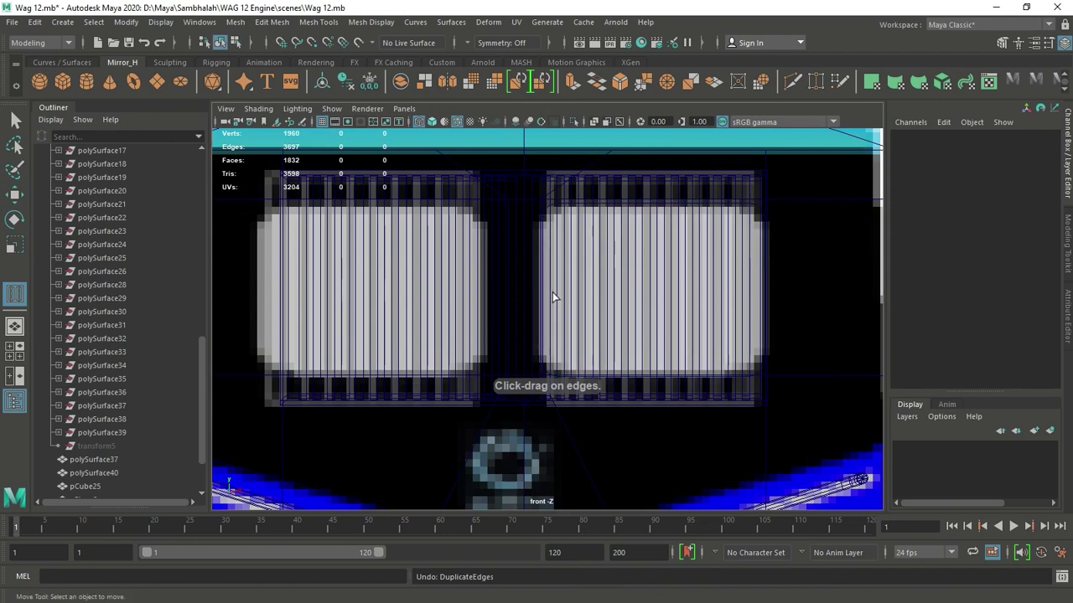
# - Set pPlane4's pivot on the centre line and mirror the panel across X
pyautogui.press('w')
pyautogui.click(371, 383)
pyautogui.press('space')
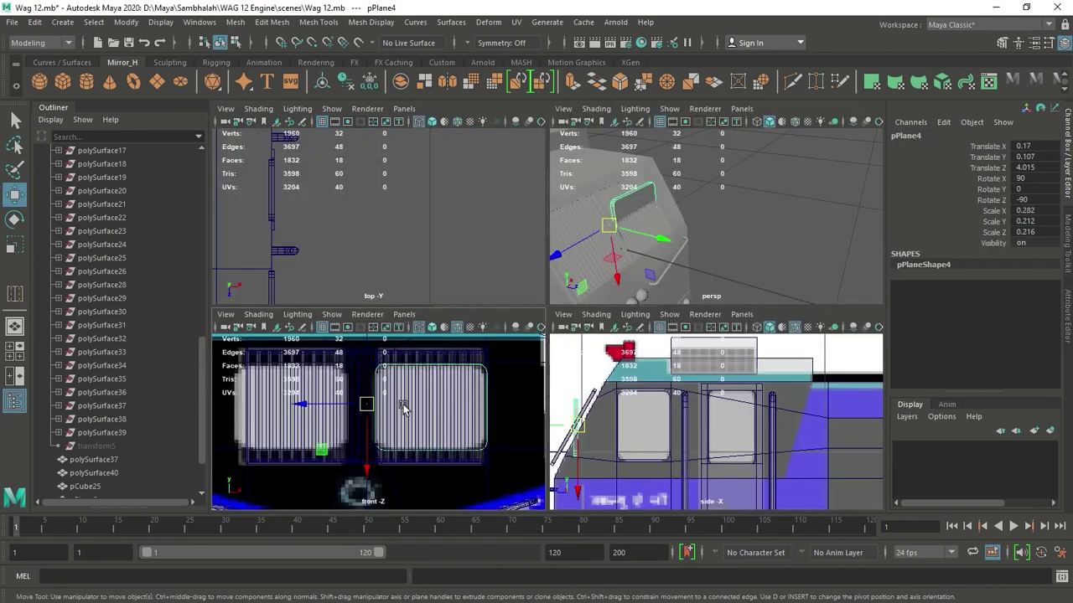
pyautogui.press('space')
pyautogui.scroll(5, 461, 408)
pyautogui.press('d')
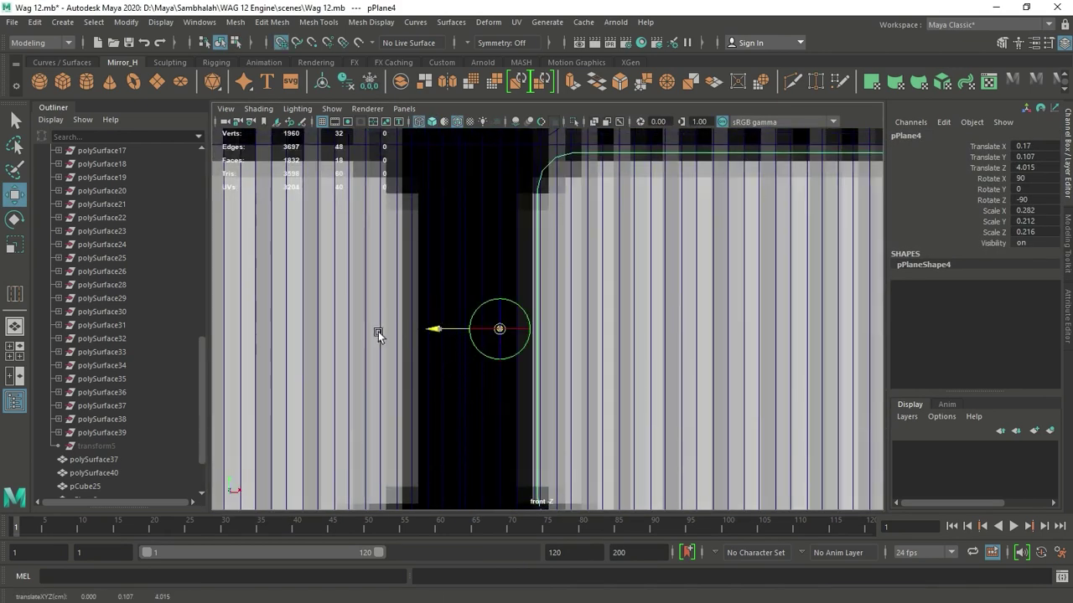
pyautogui.press('a')
pyautogui.scroll(6, 503, 324)
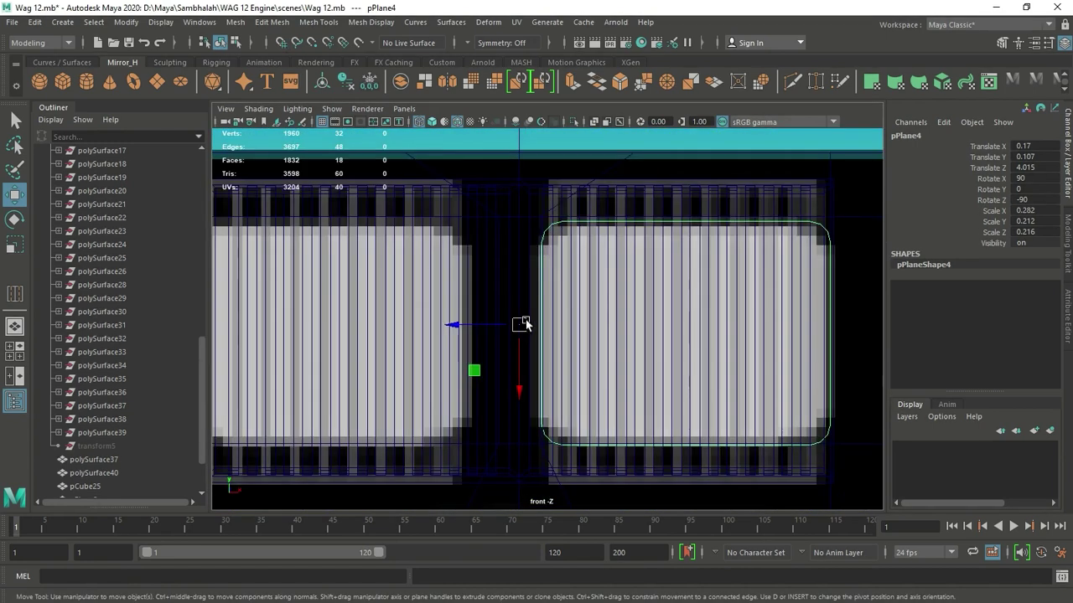
pyautogui.keyDown('shift'); pyautogui.moveTo(601, 335); pyautogui.dragTo(618, 378, button='right'); pyautogui.keyUp('shift')
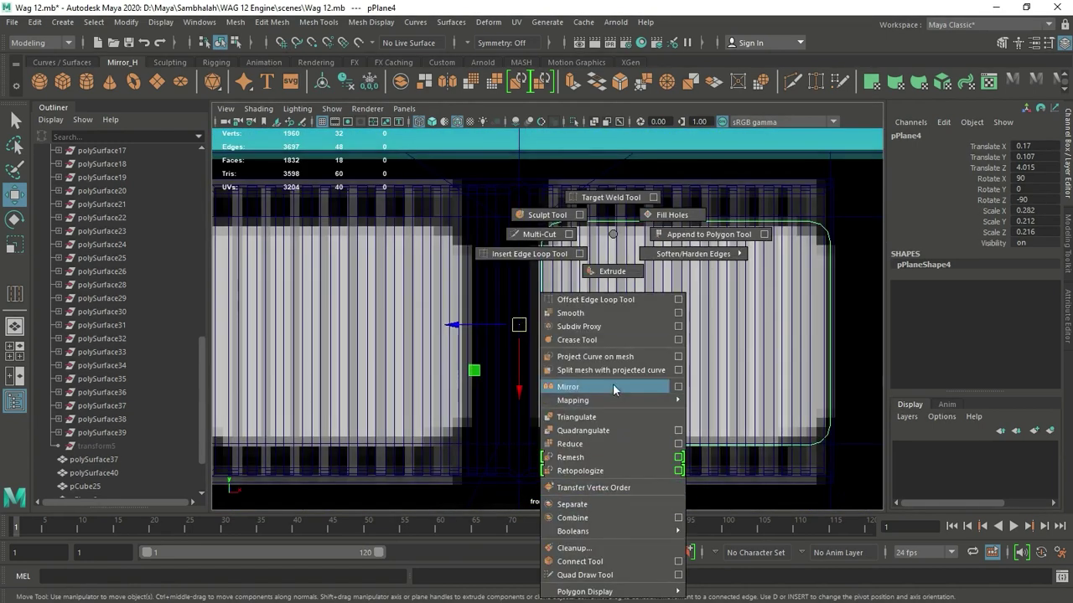
pyautogui.scroll(-5, 581, 335)
pyautogui.scroll(2, 584, 344)
pyautogui.scroll(2, 584, 344)
pyautogui.write('0.01')
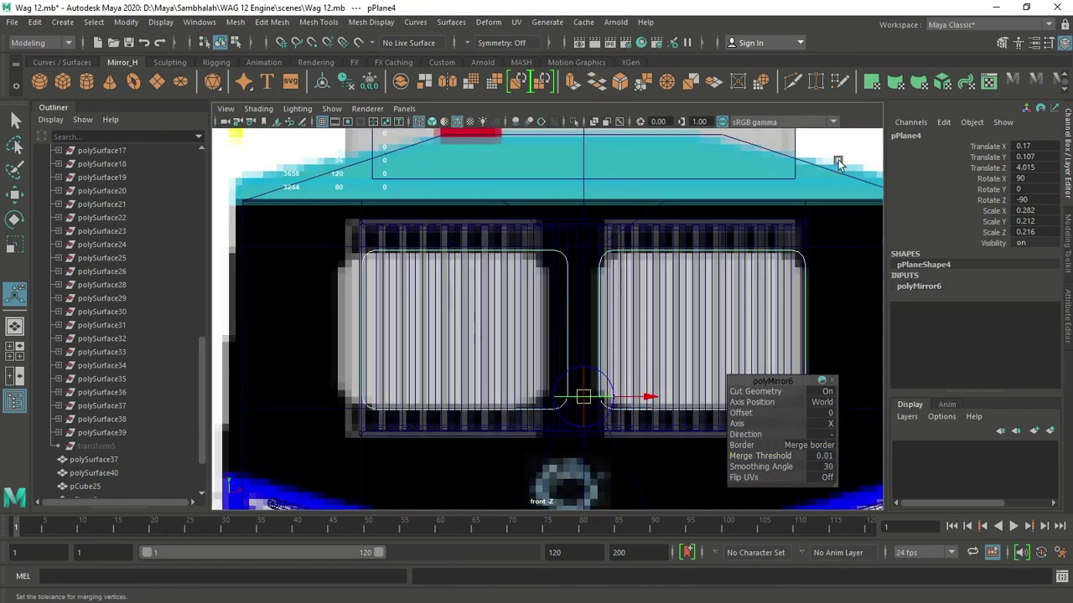
# - Inspect the mirrored panels and put the window panel into vertex editing
pyautogui.press('space')
pyautogui.moveTo(733, 237)
pyautogui.keyDown('alt'); pyautogui.mouseDown()
pyautogui.moveTo(275, 294)
pyautogui.moveTo(569, 271)
pyautogui.moveTo(532, 285)
pyautogui.moveTo(635, 239)
pyautogui.moveTo(663, 253)
pyautogui.mouseUp(); pyautogui.keyUp('alt')
pyautogui.click(275, 294)
pyautogui.click(635, 239)
pyautogui.rightClick(635, 240)
pyautogui.press('w')
pyautogui.moveTo(663, 253); pyautogui.dragTo(620, 251, button='right')
pyautogui.moveTo(620, 251)
pyautogui.keyDown('alt'); pyautogui.mouseDown()
pyautogui.moveTo(810, 287)
pyautogui.moveTo(586, 268)
pyautogui.mouseUp(); pyautogui.keyUp('alt')
# - Move the right panel's corner vertices left along X in the front view
pyautogui.press('space')
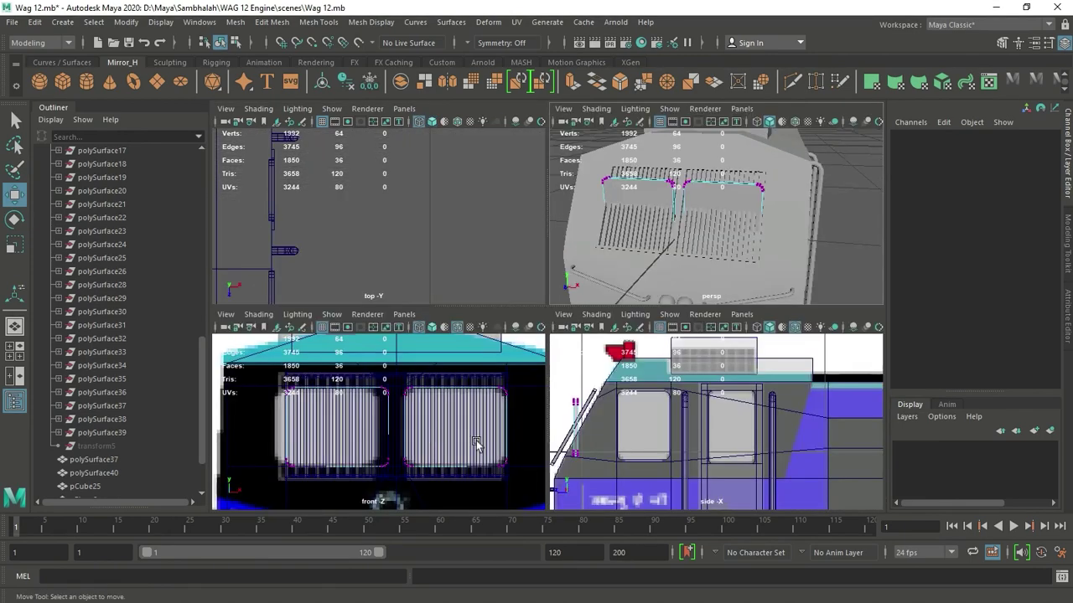
pyautogui.press('space')
pyautogui.keyDown('alt'); pyautogui.moveTo(699, 211); pyautogui.dragTo(574, 211, button='middle'); pyautogui.keyUp('alt')
pyautogui.moveTo(573, 211); pyautogui.dragTo(679, 428)
pyautogui.scroll(1, 651, 422)
pyautogui.moveTo(593, 329); pyautogui.dragTo(545, 328)
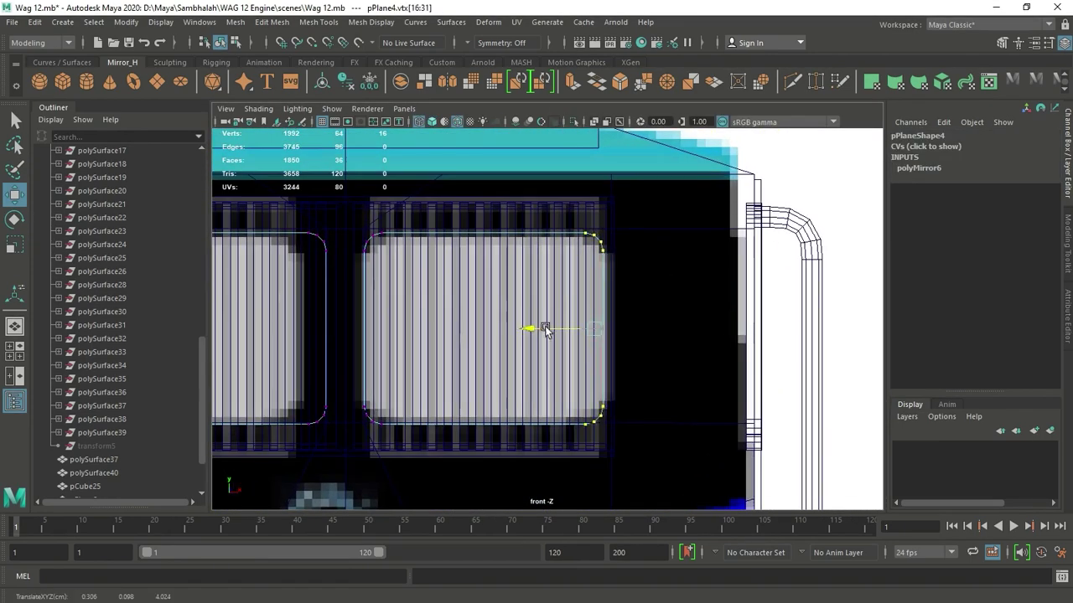
pyautogui.press('space')
pyautogui.press('space')
pyautogui.keyDown('alt'); pyautogui.moveTo(646, 264); pyautogui.dragTo(526, 279); pyautogui.keyUp('alt')
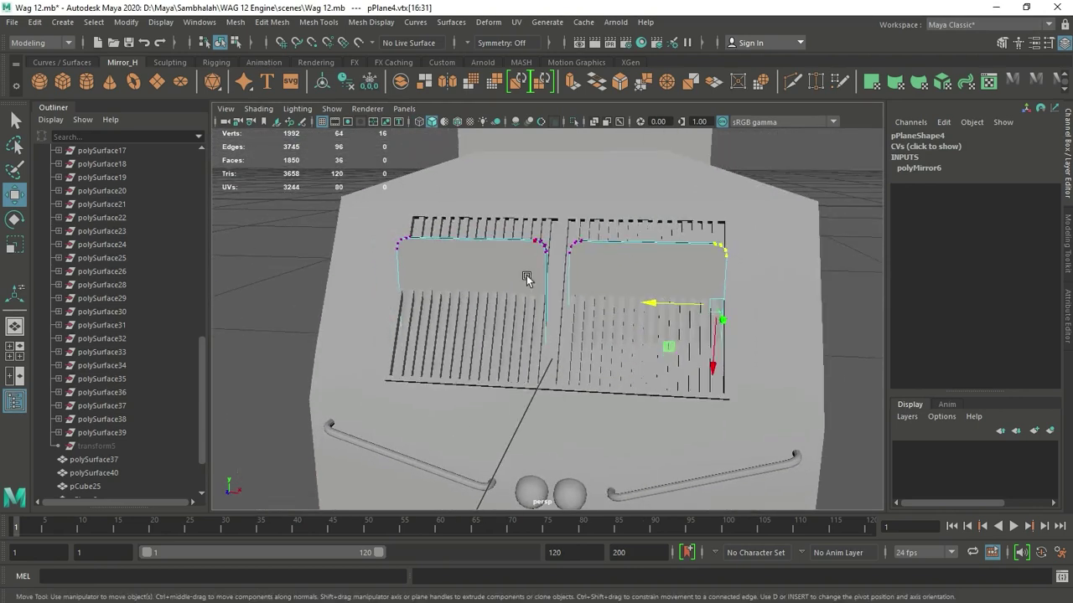
pyautogui.click(521, 278)
pyautogui.press('space')
pyautogui.press('space')
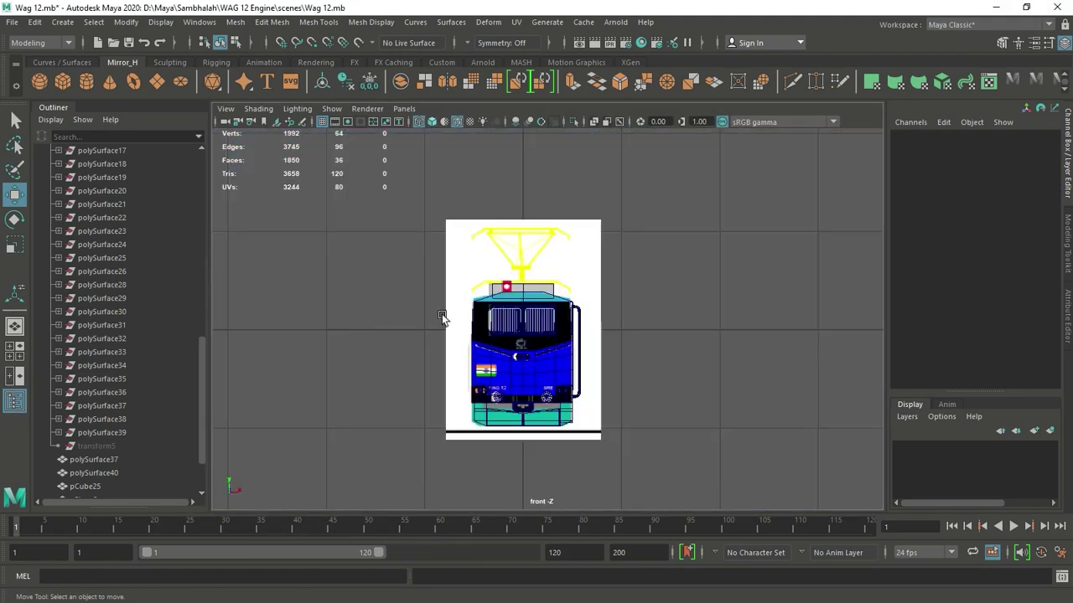
pyautogui.scroll(3, 444, 316)
# - Mirror the reshaped panel again across X with Merge Threshold 0.01, then scale it vertically
pyautogui.moveTo(342, 246); pyautogui.dragTo(542, 442)
pyautogui.keyDown('shift'); pyautogui.moveTo(590, 343); pyautogui.dragTo(603, 201, button='right'); pyautogui.keyUp('shift')
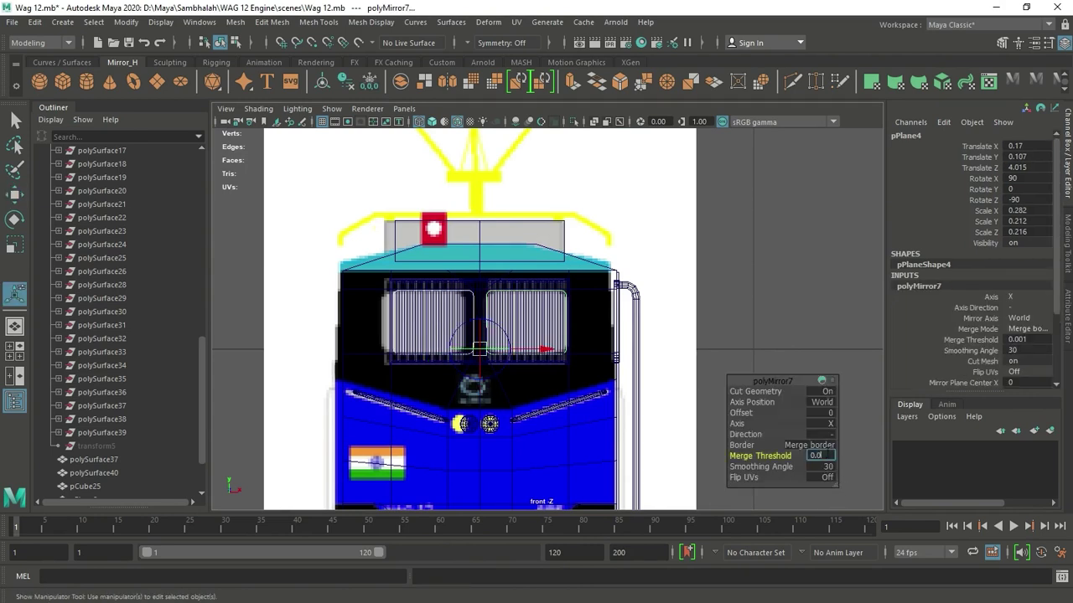
pyautogui.press('space')
pyautogui.press('space')
pyautogui.keyDown('alt'); pyautogui.moveTo(668, 266); pyautogui.dragTo(577, 313); pyautogui.keyUp('alt')
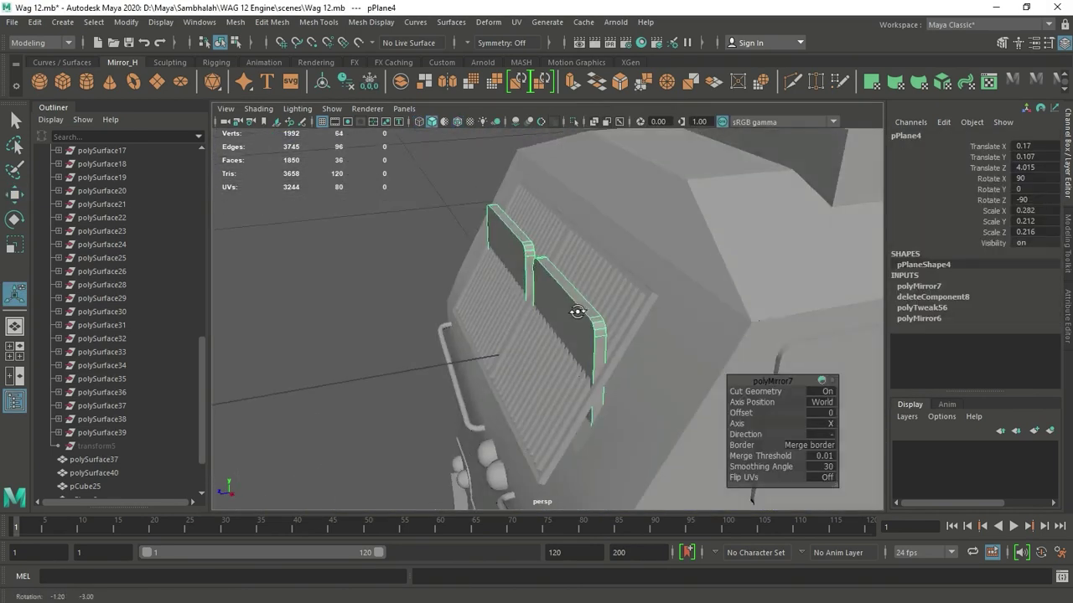
pyautogui.press('w')
pyautogui.press('r')
pyautogui.moveTo(479, 303); pyautogui.dragTo(481, 300)
# - Undo the vertical scale, set the panels' Rotate Y to -30 and nudge them toward the cab front
pyautogui.hotkey('ctrl', 'z')
pyautogui.press('space')
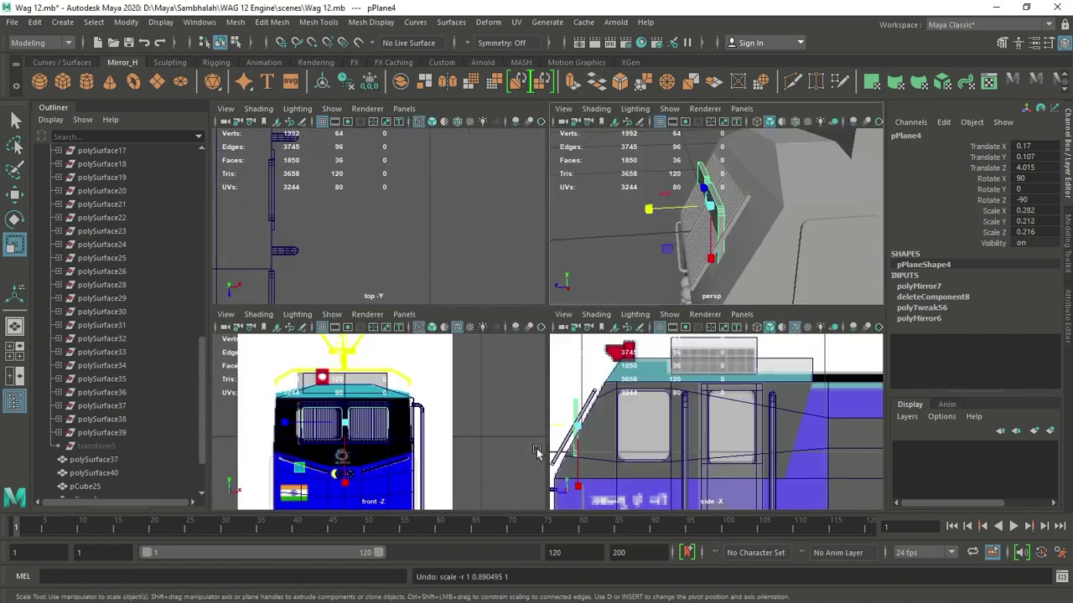
pyautogui.press('space')
pyautogui.press('e')
pyautogui.write('-30')
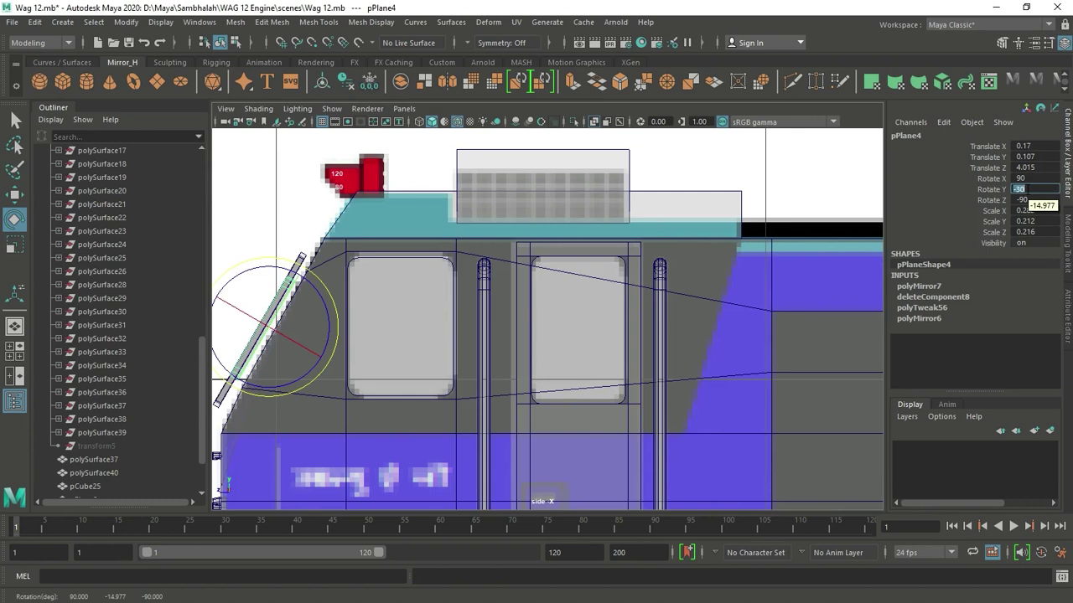
pyautogui.press('Return')
pyautogui.scroll(3, 486, 304)
pyautogui.keyDown('alt'); pyautogui.moveTo(335, 283); pyautogui.dragTo(565, 242, button='middle'); pyautogui.keyUp('alt')
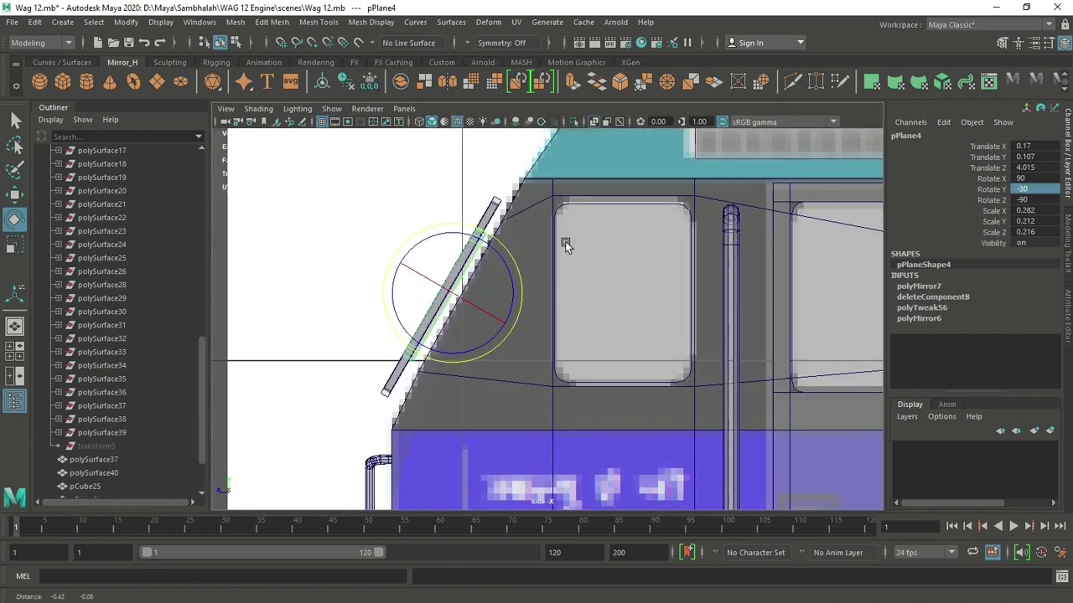
pyautogui.press('w')
pyautogui.moveTo(418, 313); pyautogui.dragTo(413, 306)
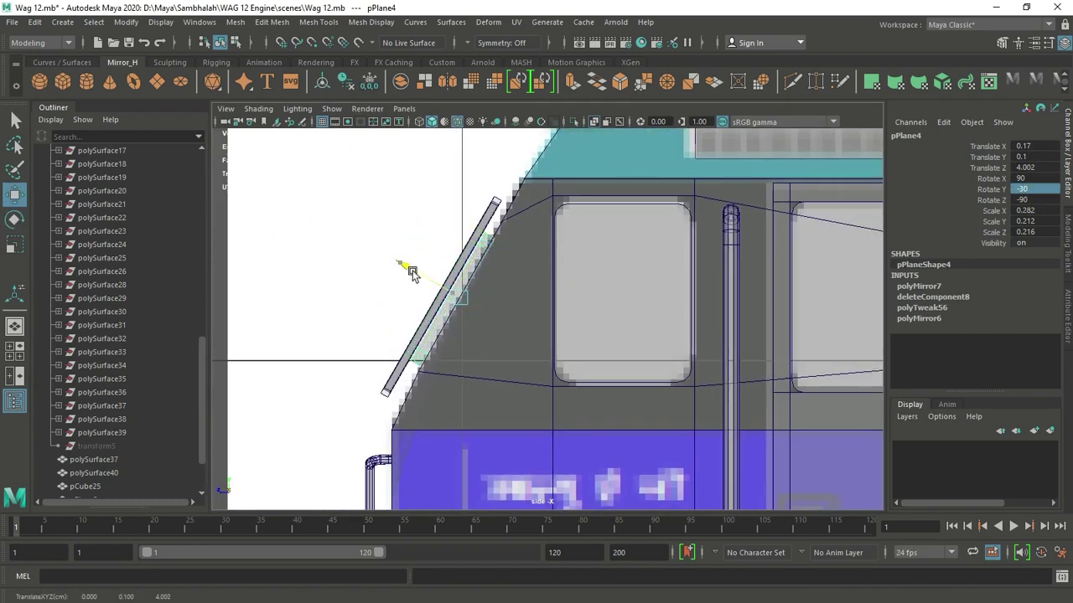
# - Refine the panels' Rotate Y from -25 to about -29 degrees
pyautogui.press('space')
pyautogui.press('space')
pyautogui.moveTo(595, 277)
pyautogui.keyDown('alt'); pyautogui.mouseDown()
pyautogui.moveTo(532, 282)
pyautogui.moveTo(522, 494)
pyautogui.mouseUp(); pyautogui.keyUp('alt')
pyautogui.moveTo(484, 264); pyautogui.dragTo(520, 302)
pyautogui.press('space')
pyautogui.press('space')
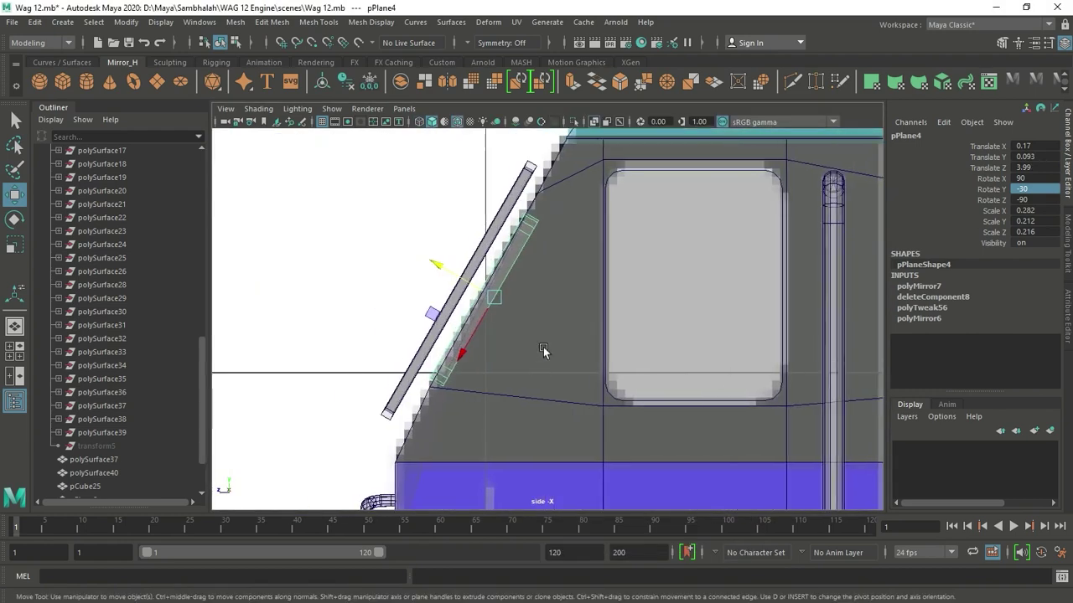
pyautogui.scroll(2, 543, 350)
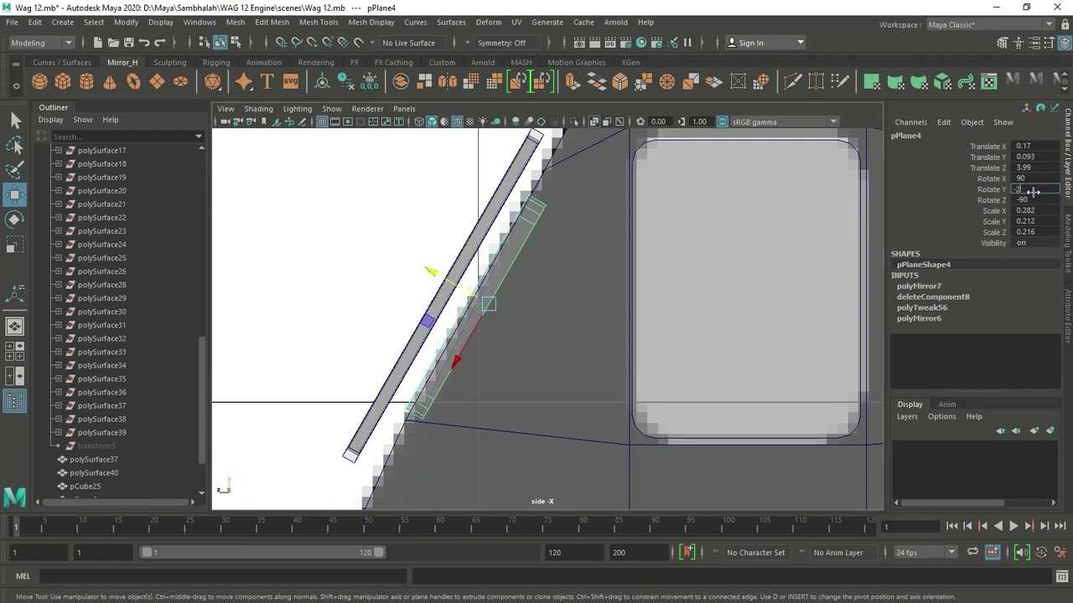
pyautogui.write('5')
pyautogui.press('Return')
pyautogui.click(995, 189)
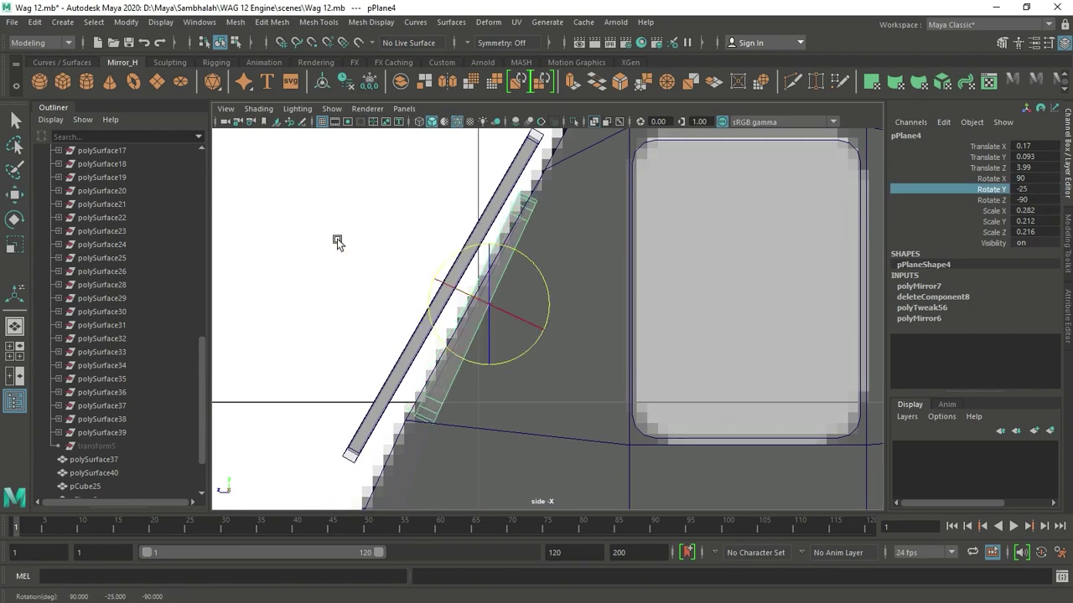
pyautogui.moveTo(340, 236); pyautogui.dragTo(344, 237, button='middle')
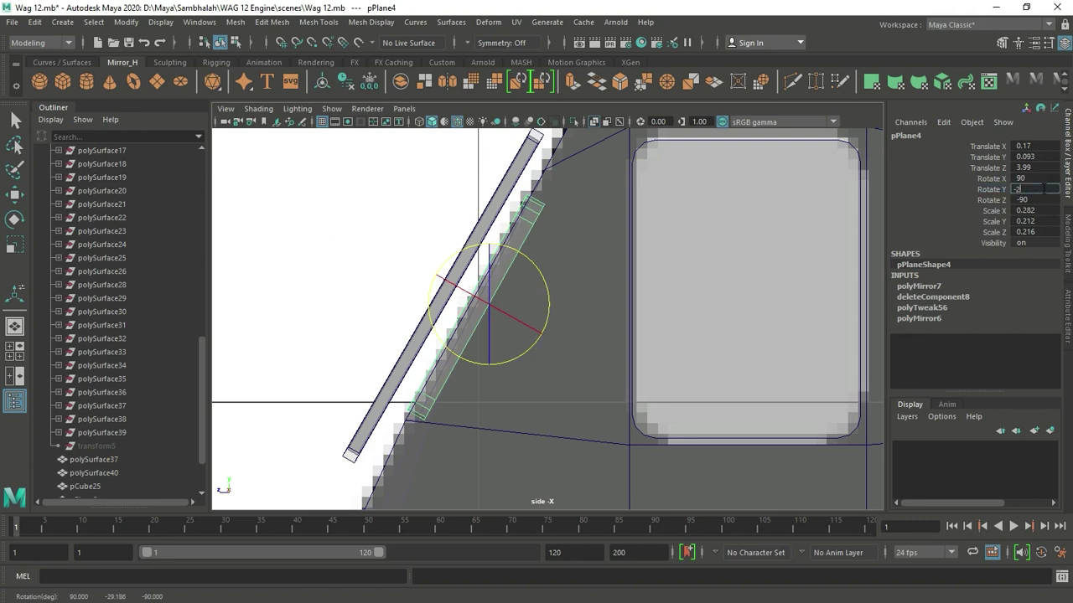
# - Move the tilted panels up and forward onto the sloping cab front at Translate Z 3.994
pyautogui.press('w')
pyautogui.click(400, 321)
pyautogui.click(459, 359)
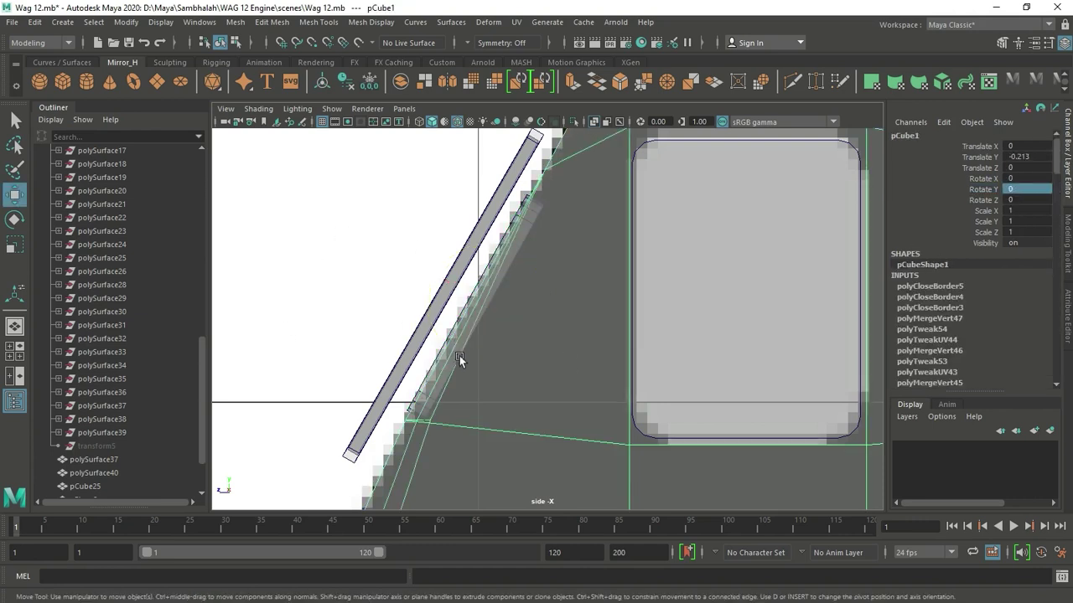
pyautogui.click(517, 208)
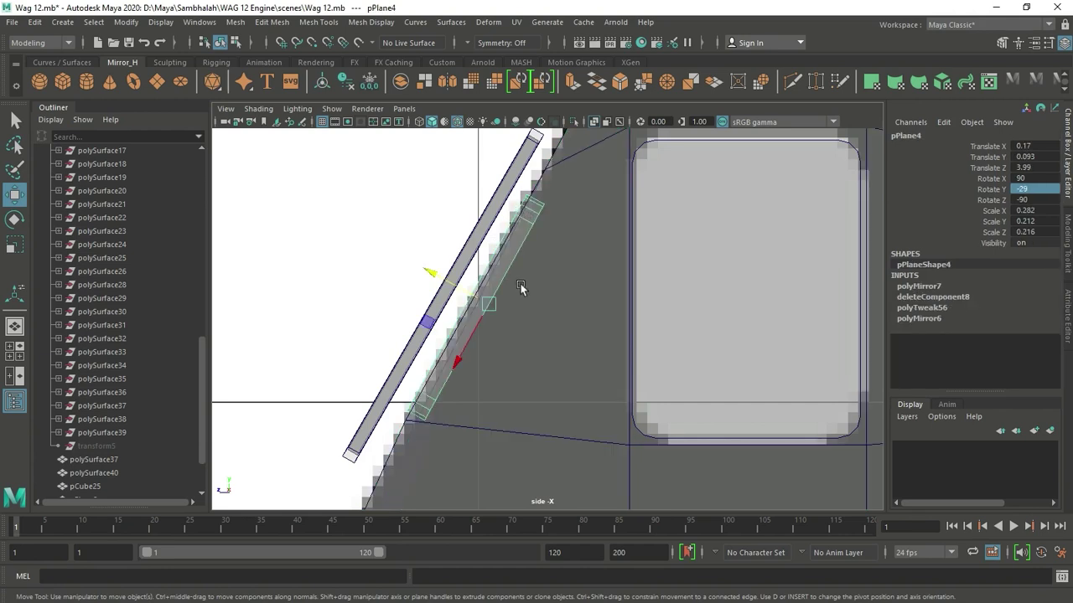
pyautogui.moveTo(448, 281); pyautogui.dragTo(440, 277)
pyautogui.press('space')
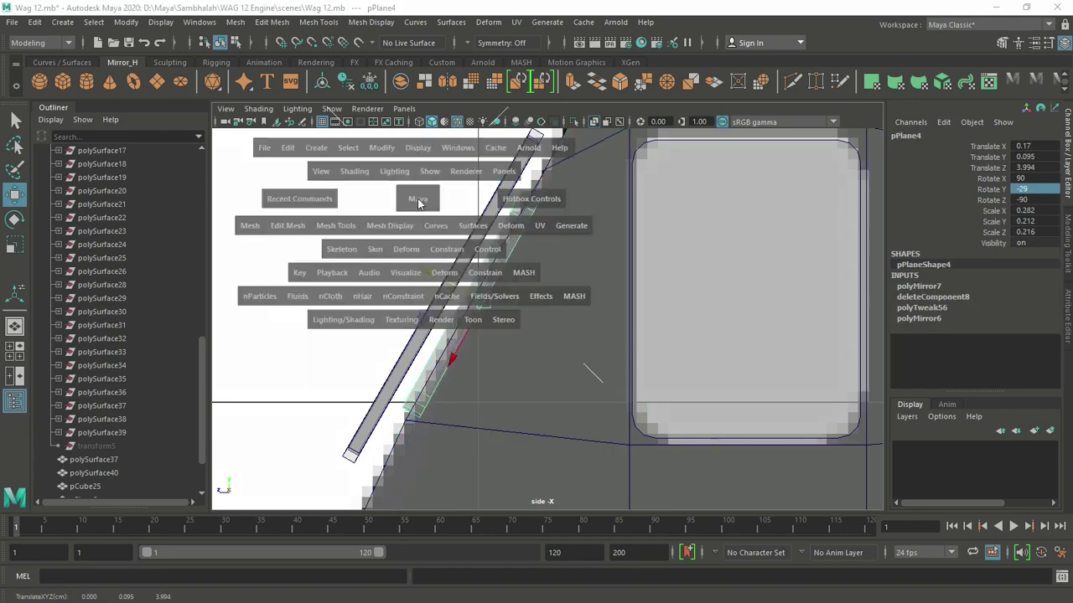
pyautogui.moveTo(598, 305)
pyautogui.keyDown('alt'); pyautogui.mouseDown()
pyautogui.moveTo(776, 276)
pyautogui.moveTo(786, 259)
pyautogui.moveTo(588, 285)
pyautogui.moveTo(560, 262)
pyautogui.moveTo(576, 257)
pyautogui.moveTo(575, 231)
pyautogui.moveTo(618, 221)
pyautogui.moveTo(592, 343)
pyautogui.moveTo(653, 376)
pyautogui.moveTo(520, 307)
pyautogui.moveTo(463, 336)
pyautogui.moveTo(605, 341)
pyautogui.moveTo(593, 345)
pyautogui.mouseUp(); pyautogui.keyUp('alt')
# - Deselect the window panels, then select the cab body and frame it in the top view
pyautogui.click(785, 258)
pyautogui.click(605, 341)
pyautogui.moveTo(700, 148)
pyautogui.keyDown('alt'); pyautogui.mouseDown()
pyautogui.moveTo(495, 259)
pyautogui.moveTo(711, 232)
pyautogui.moveTo(578, 398)
pyautogui.moveTo(430, 402)
pyautogui.mouseUp(); pyautogui.keyUp('alt')
pyautogui.click(577, 398)
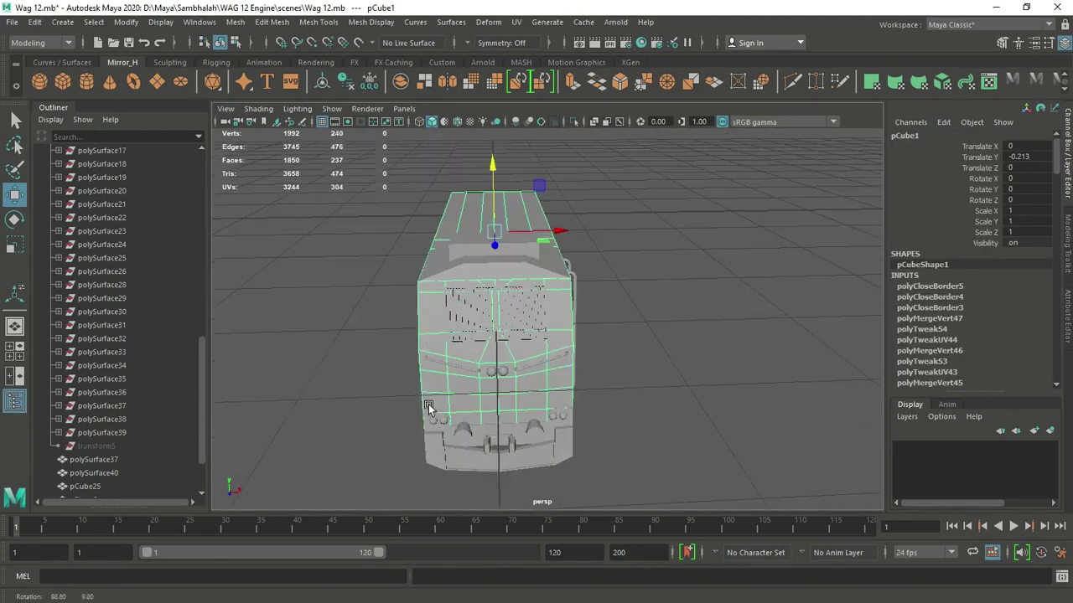
pyautogui.rightClick(511, 216)
pyautogui.press('f')
pyautogui.scroll(3, 484, 280)
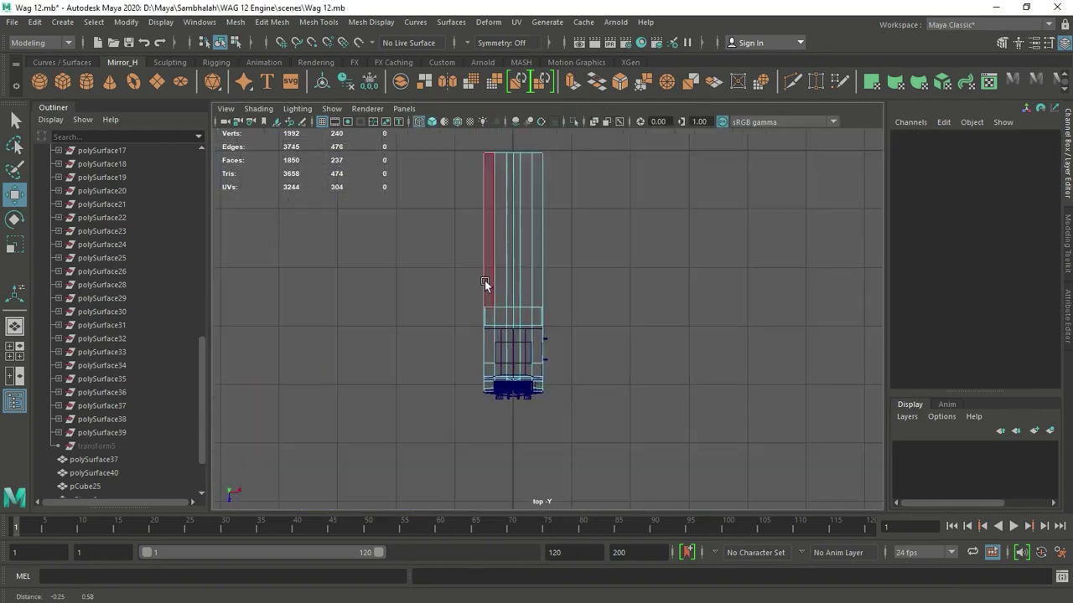
# - Mirror pCube1 across X with merge threshold 1.605, then deselect it and inspect the locomotive
pyautogui.click(537, 402)
pyautogui.press('space')
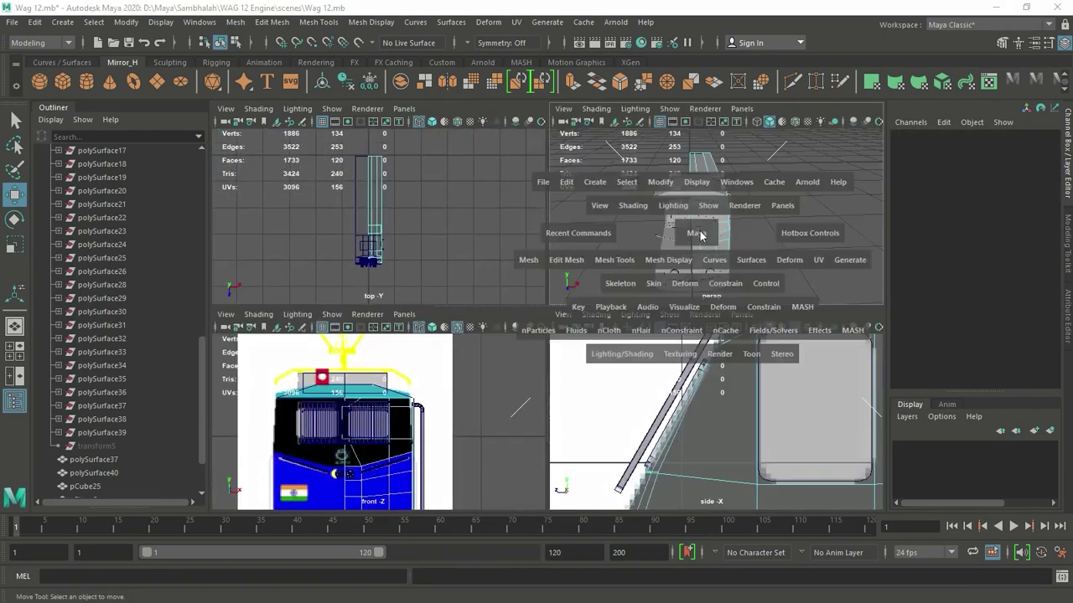
pyautogui.press('space')
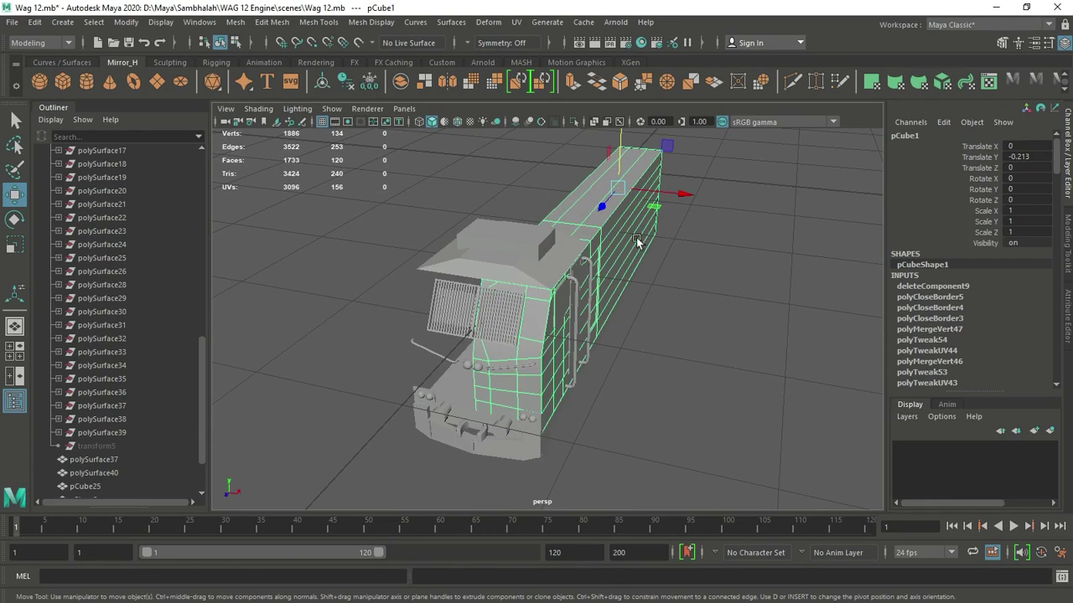
pyautogui.keyDown('shift'); pyautogui.moveTo(637, 241); pyautogui.dragTo(788, 494, button='right'); pyautogui.keyUp('shift')
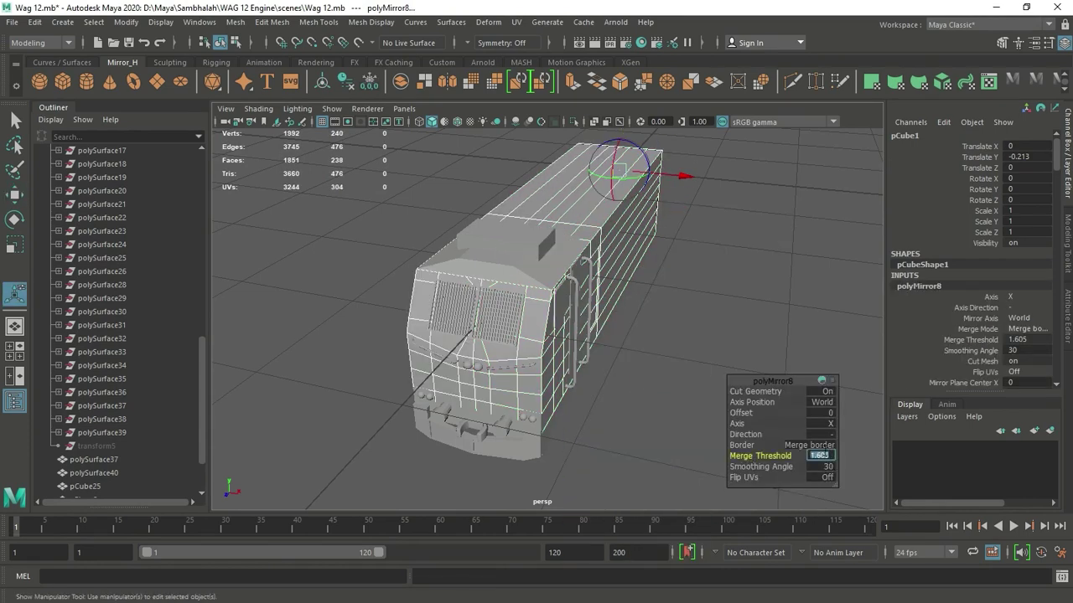
pyautogui.click(620, 400)
pyautogui.moveTo(620, 399)
pyautogui.keyDown('alt'); pyautogui.mouseDown()
pyautogui.moveTo(581, 387)
pyautogui.moveTo(601, 389)
pyautogui.mouseUp(); pyautogui.keyUp('alt')
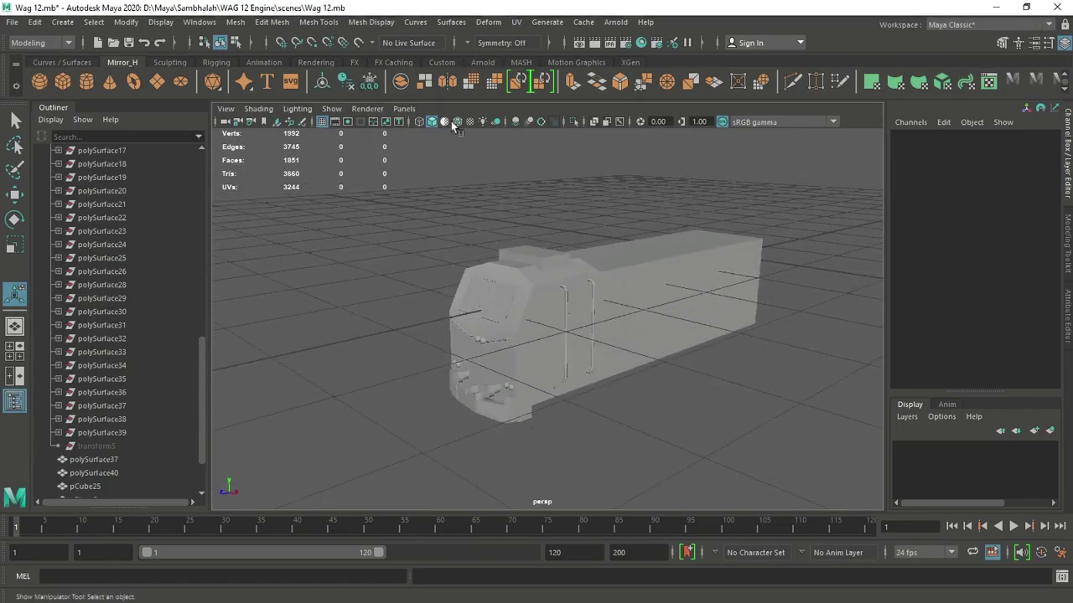